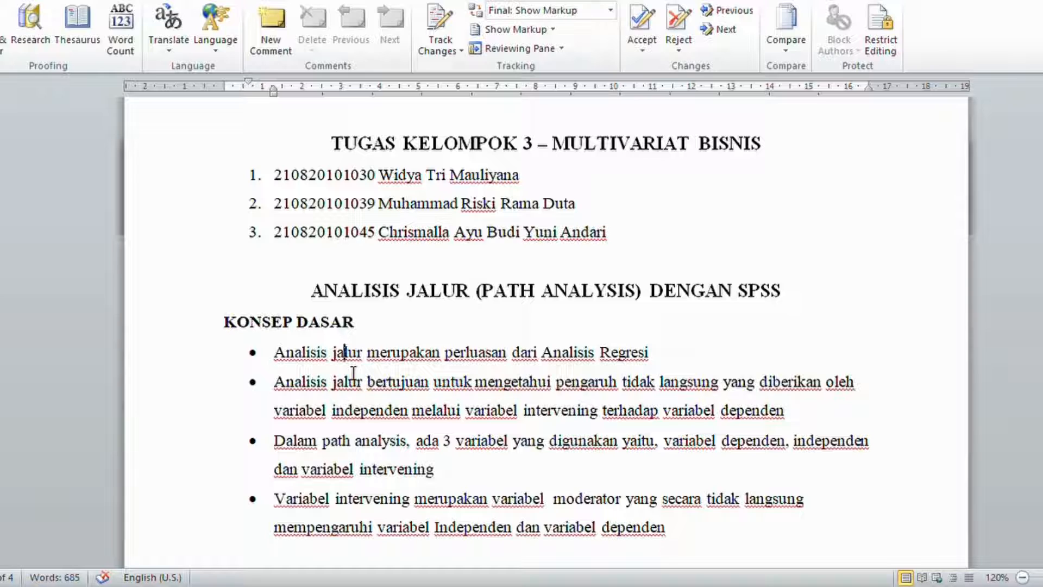
Read the path analysis document from the basic concepts through the case title, variables and hypotheses H1 to H4 to the sample size.
key("Down")
scroll(655, 538, "down", 2)
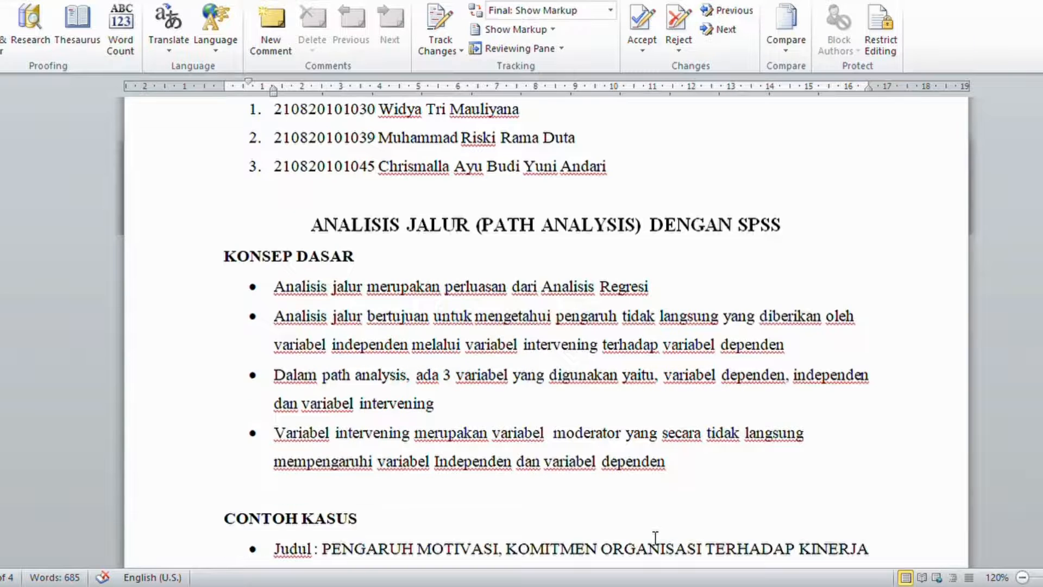
scroll(655, 538, "down", 1)
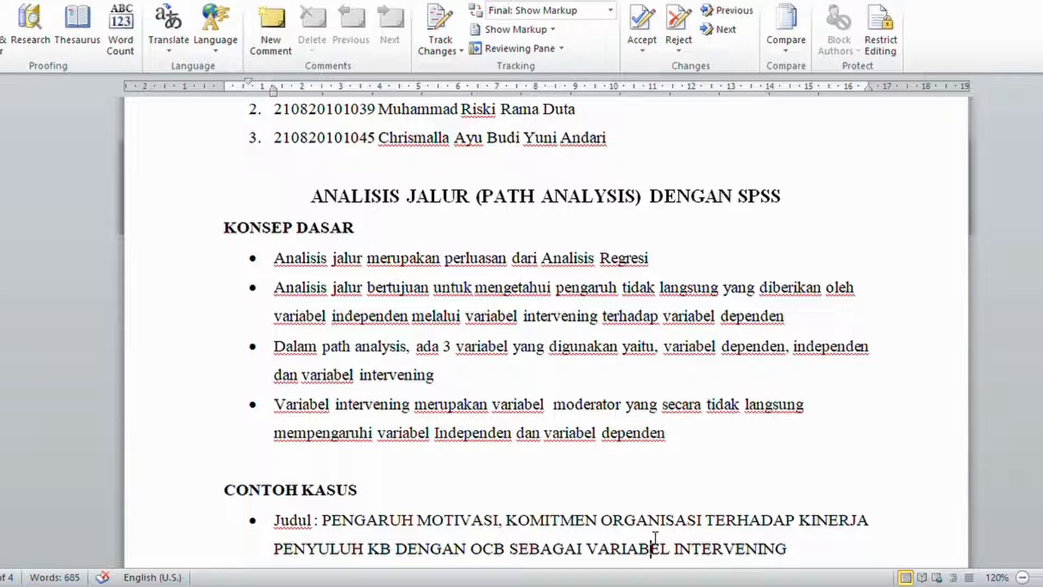
key("Down")
key("Down")
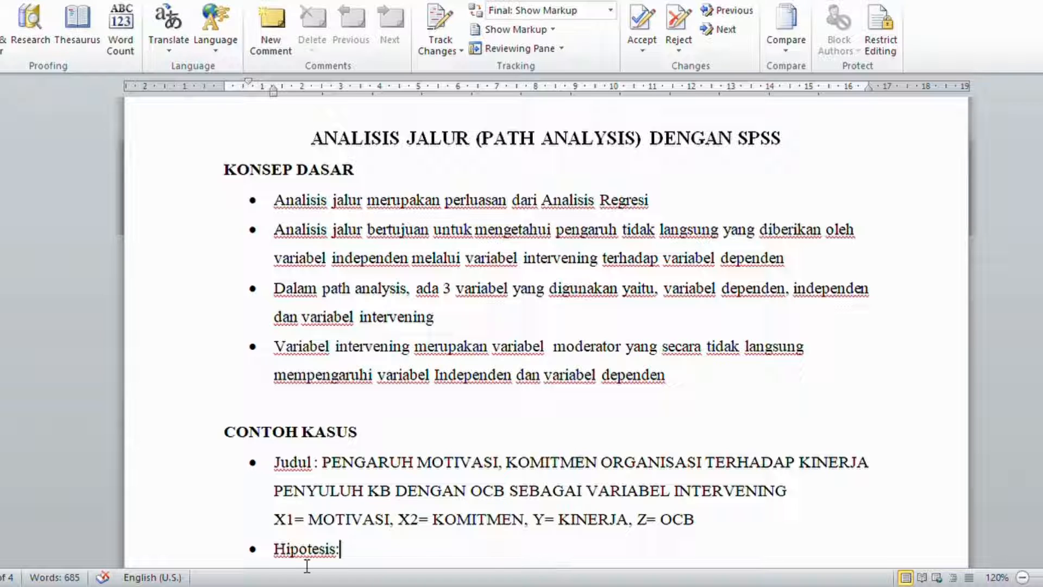
type("H1: diduga variabel motivasi berpengaruh terhadap kinerja")
type("H2: diduga variabel komitmen berpengaruh terhadap kinerja")
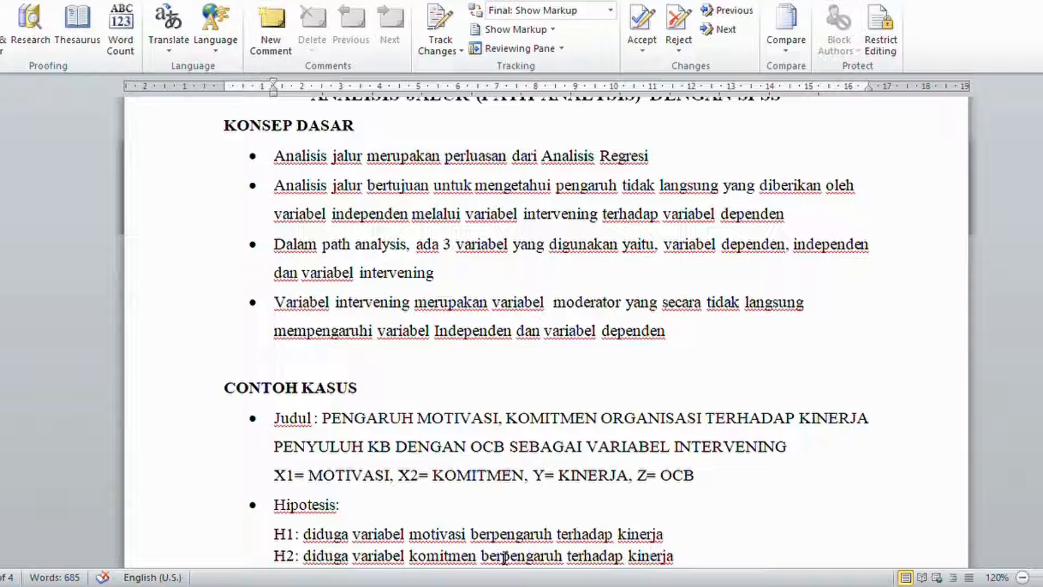
left_click(679, 547)
key("Down")
key("Down")
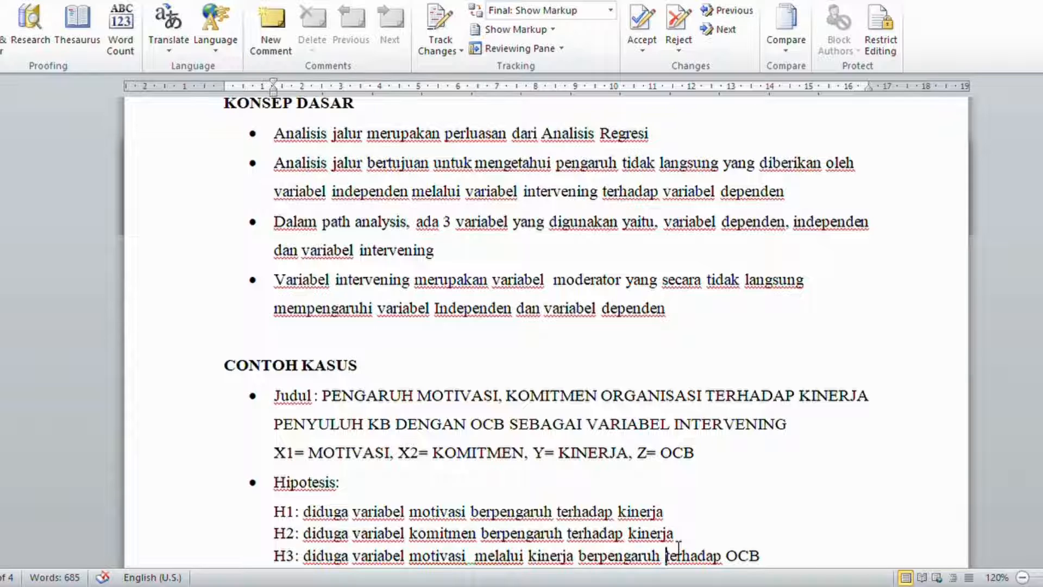
key("Down")
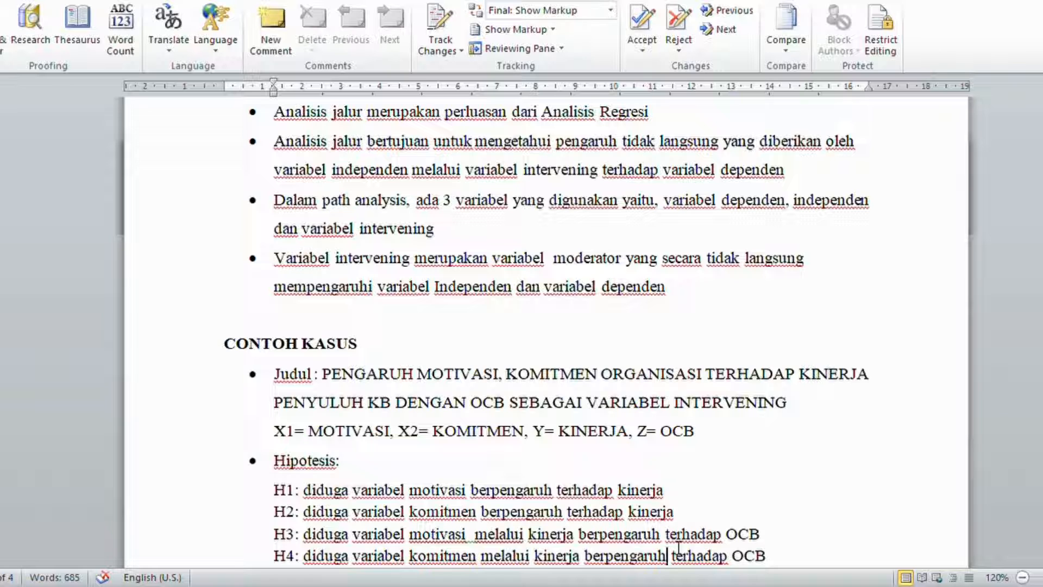
key("Down")
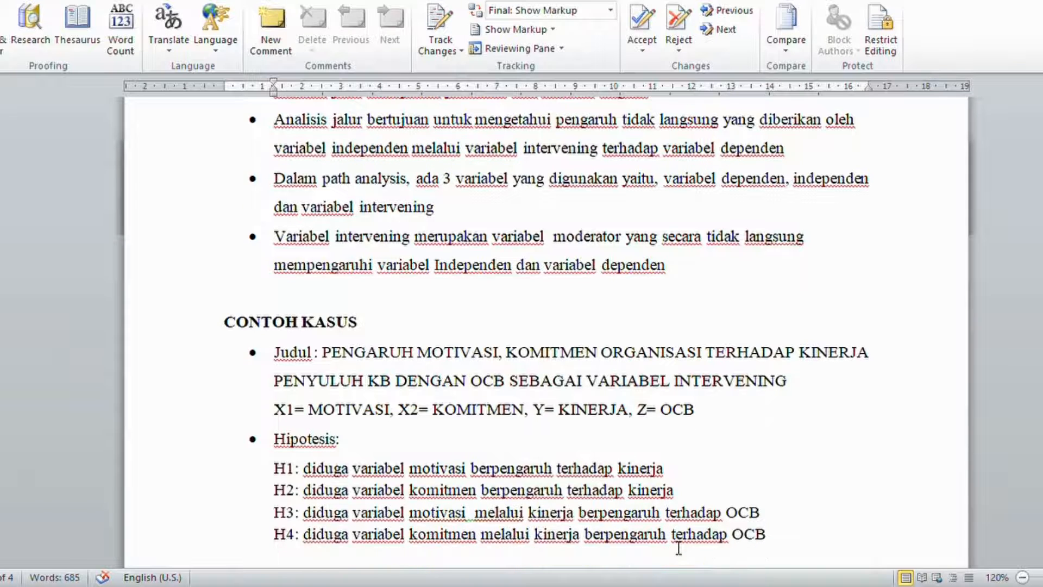
key("Down")
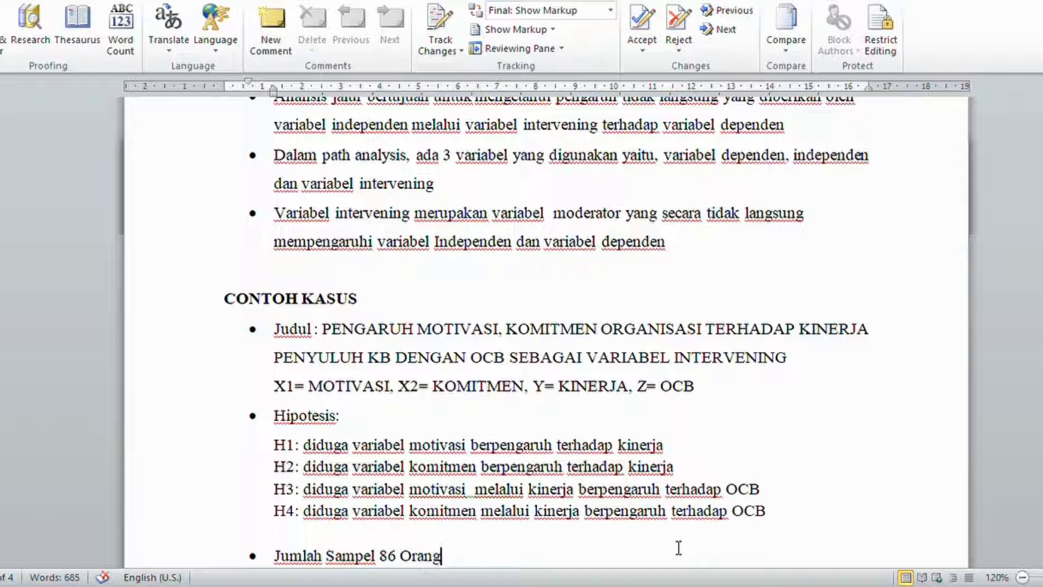
Switch to the Excel workbook and copy the respondents' Motivasi, Komitmen, Kinerja and OCB scores in B8:E93.
left_click(1041, 2)
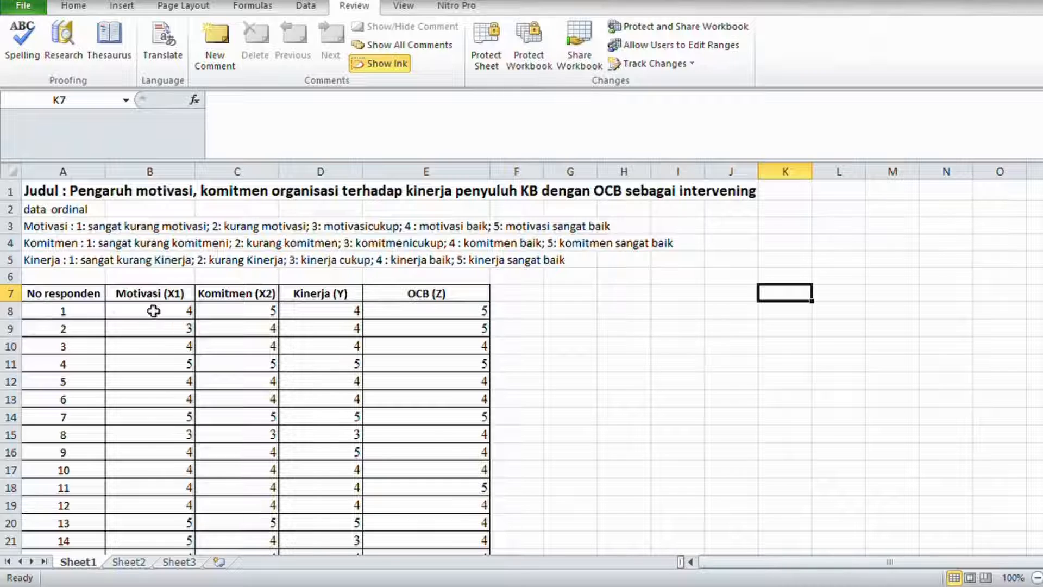
left_click(112, 314)
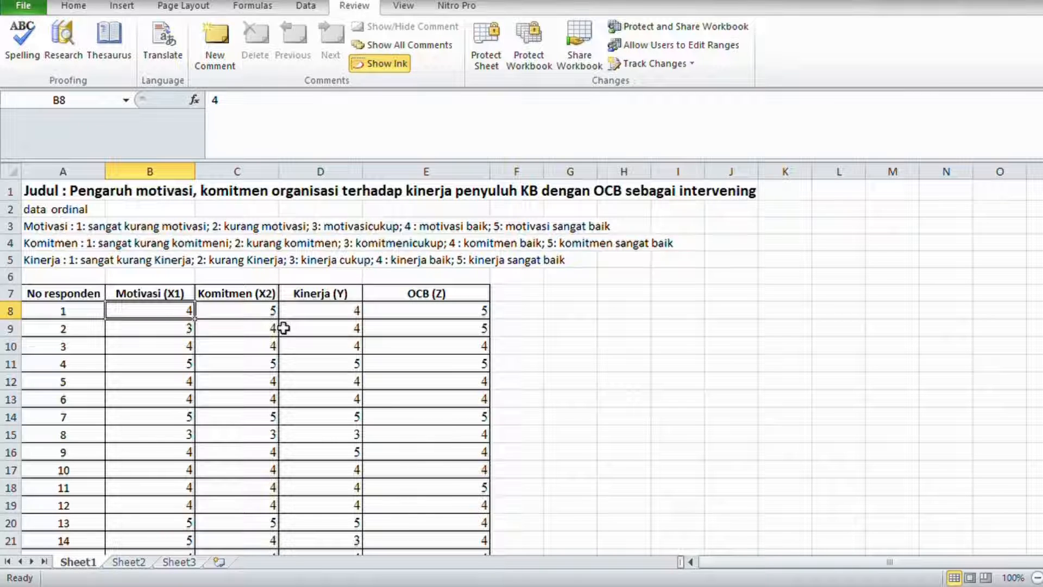
key("shift+Right")
key("shift+Right")
key("shift+Right")
key("shift+Down")
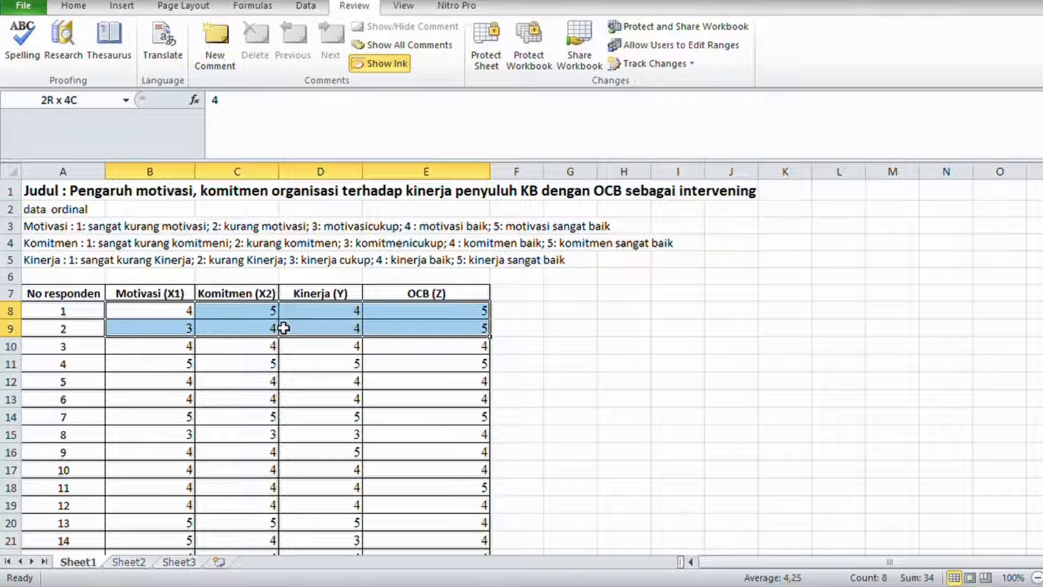
key("shift+Down")
key("shift+Down")
key("shift+Down")
key("shift+Down")
key("shift+Down")
key("shift+Down")
key("shift+Down")
key("shift+Down")
key("shift+Down")
key("shift+Down")
key("shift+Down")
key("shift+Down")
key("shift+Down")
key("shift+Down")
key("shift+Down")
key("shift+Down")
key("shift+Down")
key("shift+Down")
key("shift+Down")
key("shift+Down")
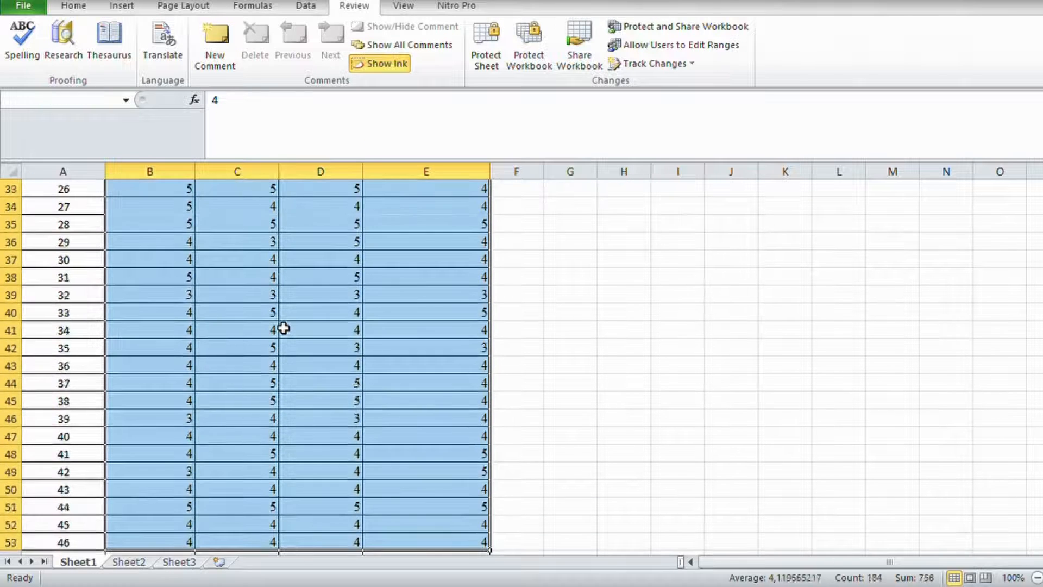
key("shift+Down")
key("shift+Down")
key("shift+Down")
key("shift+Down")
key("shift+Down")
key("shift+Down")
key("shift+Down")
key("shift+Down")
key("shift+Down")
key("shift+Down")
key("shift+Down")
key("shift+Down")
key("shift+Down")
key("shift+Down")
key("shift+Down")
key("shift+Down")
key("shift+Down")
key("shift+Down")
key("shift+Down")
key("shift+Down")
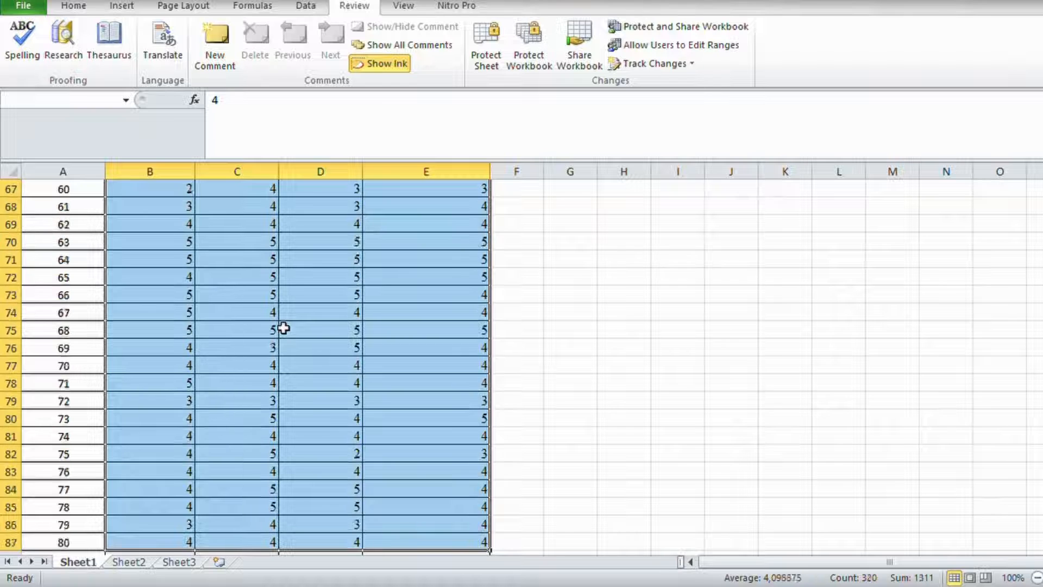
key("shift+Down")
key("shift+Down")
key("shift+Down")
key("shift+Down")
key("shift+Down")
key("shift+Down")
key("shift+Down")
key("shift+Down")
key("shift+Down")
key("shift+Down")
key("shift+Down")
key("shift+Down")
key("shift+Up")
key("shift+Up")
key("shift+Up")
key("shift+Up")
key("shift+Up")
key("shift+Up")
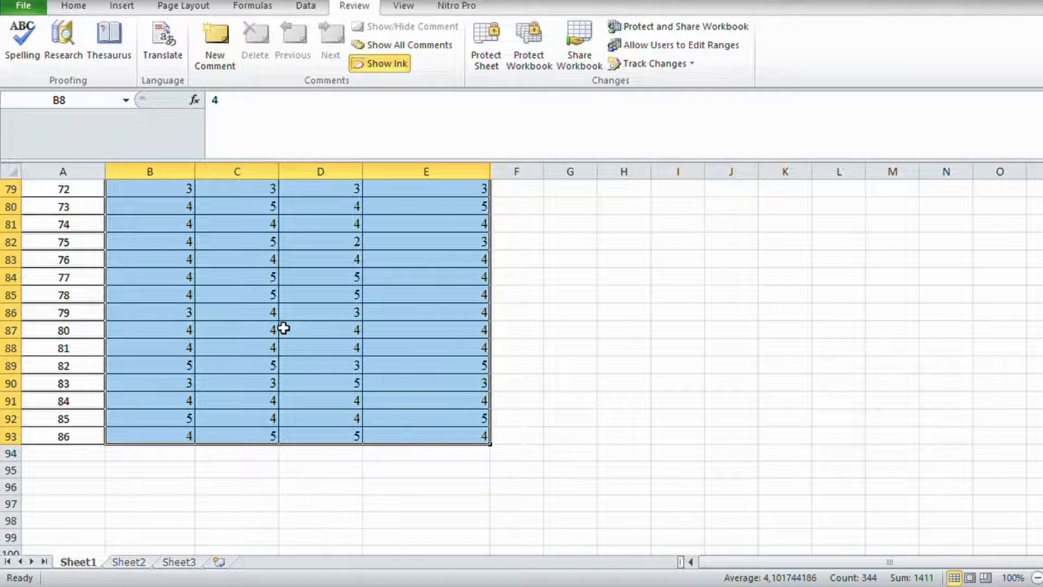
key("ctrl+c")
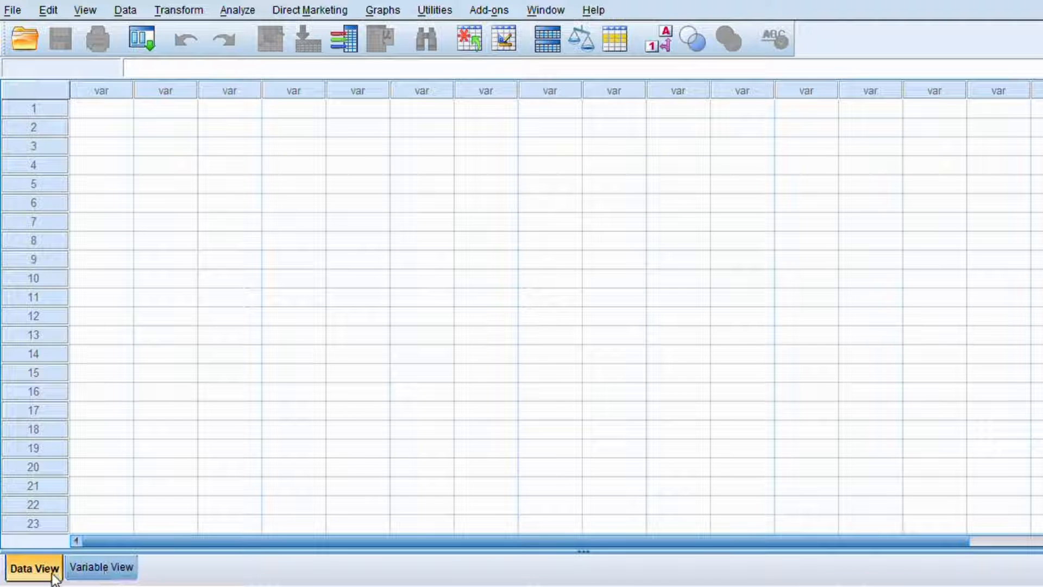
Switch to SPSS and define the first variable as X1 with 0 decimals in Variable View.
left_click(98, 568)
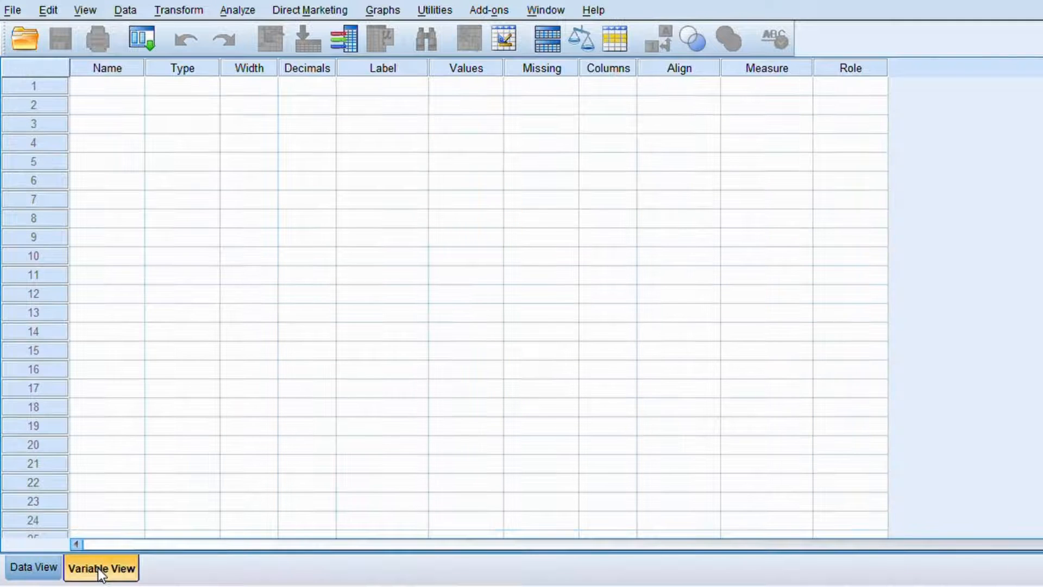
left_click(111, 91)
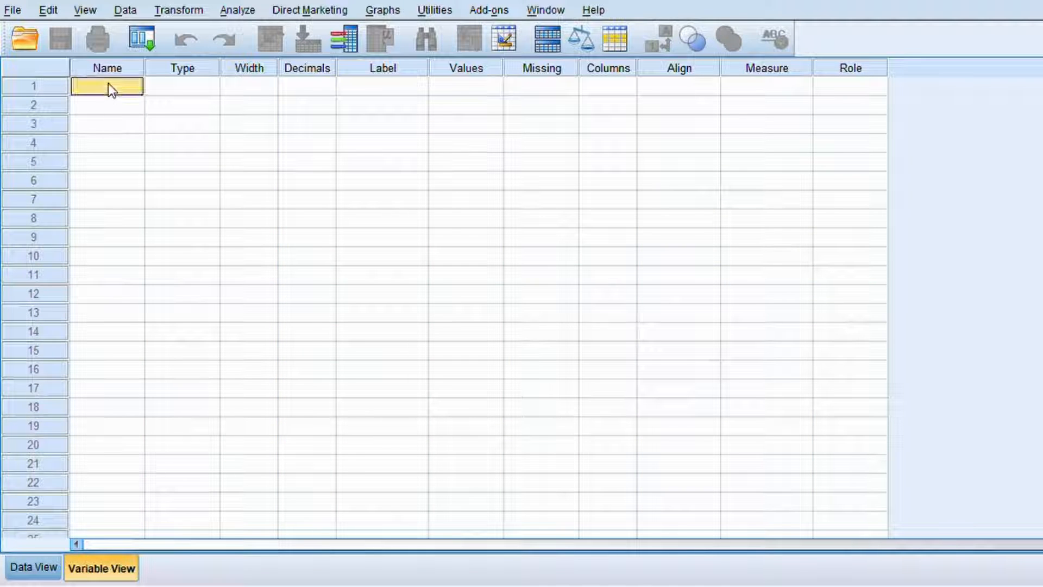
type("X")
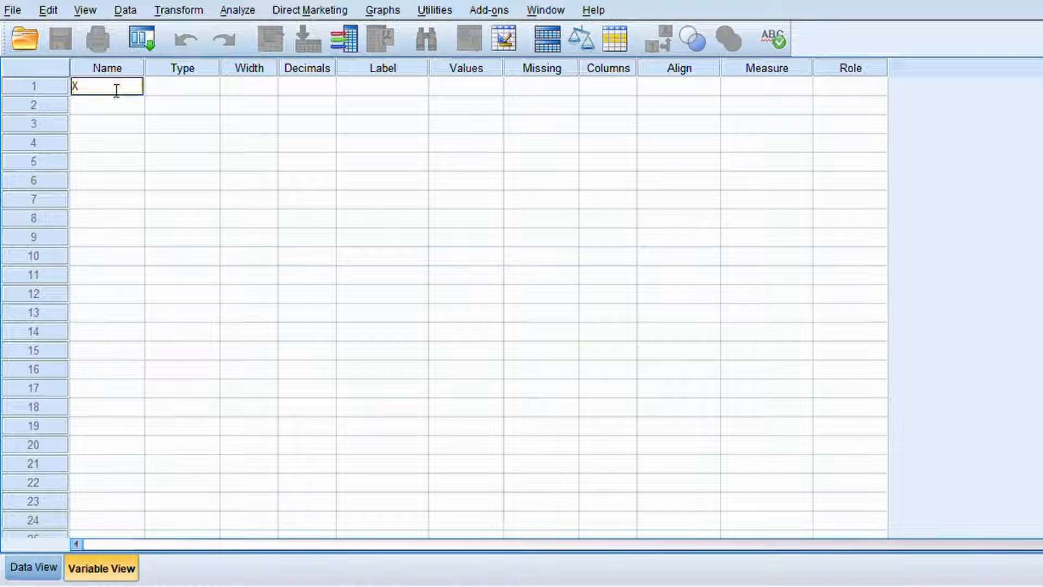
type("1")
key("Tab")
key("Tab")
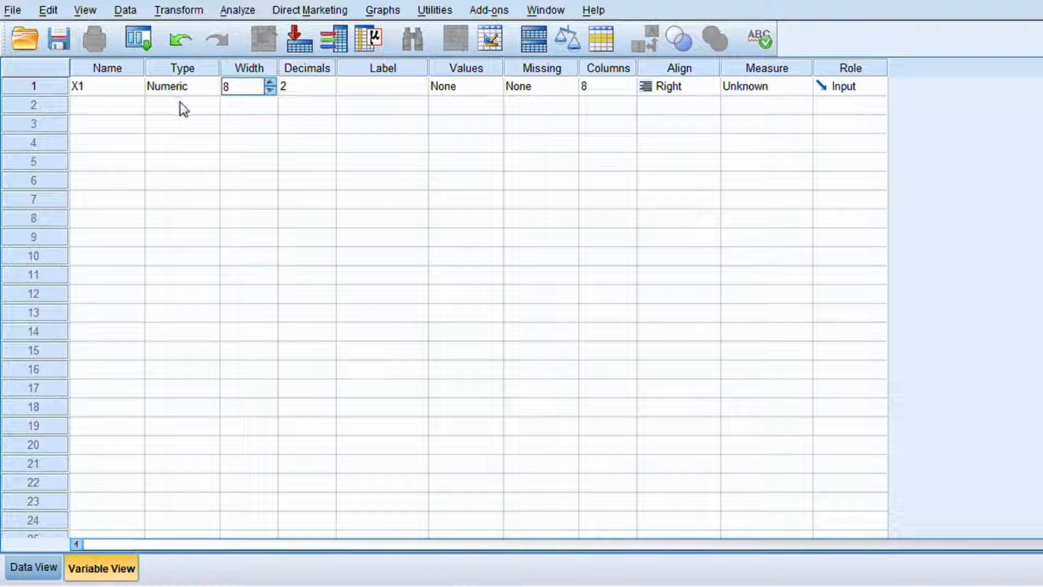
left_click(326, 91)
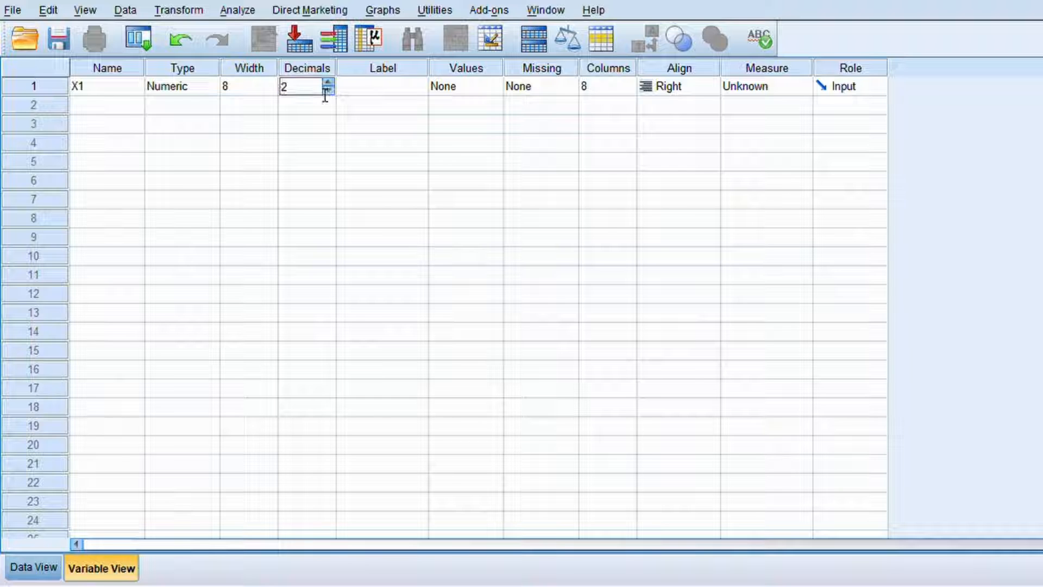
left_click(325, 94)
key("BackSpace")
type("0")
key("Tab")
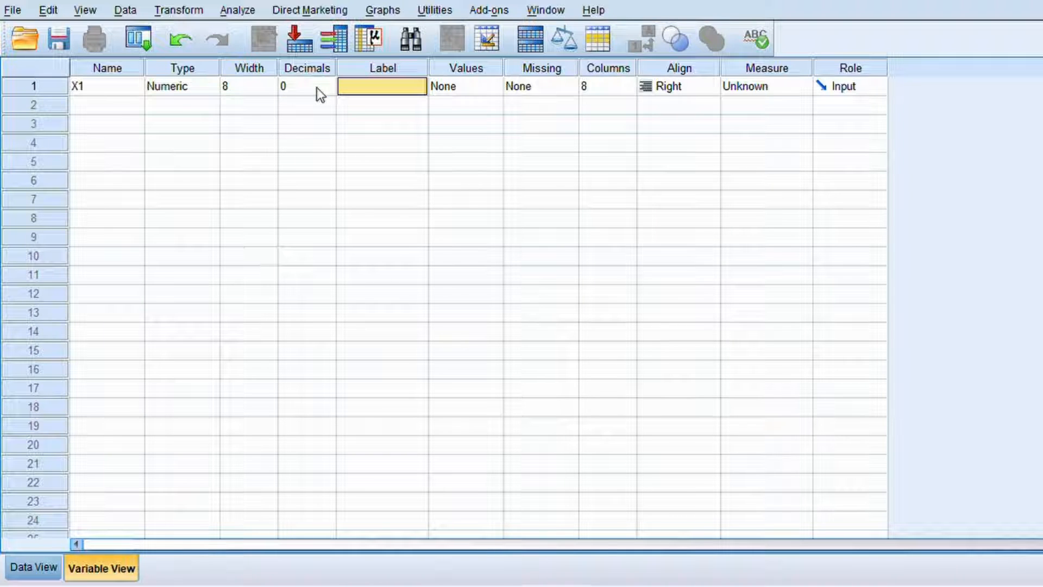
Label variable X1 as MOTIVASI and set its measurement level to Ordinal.
type("MOT")
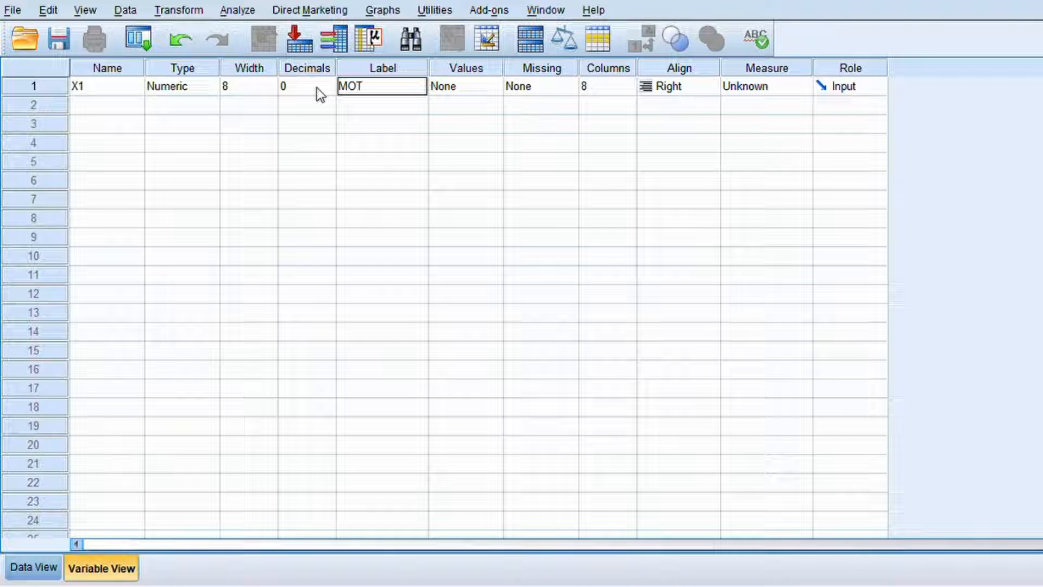
type("IVASI")
key("Tab")
key("Tab")
key("Tab")
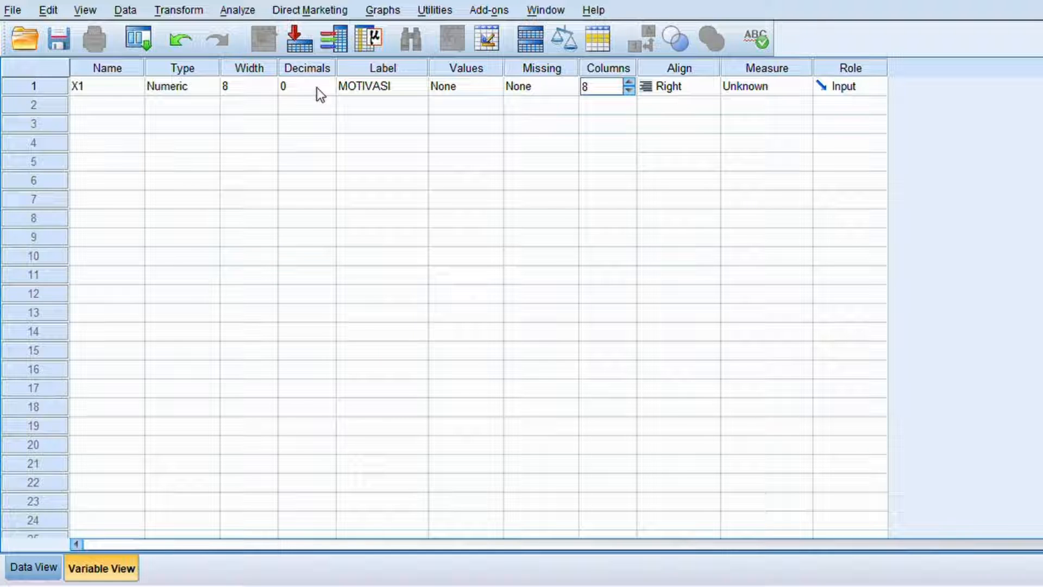
key("Tab")
key("Tab")
key("s")
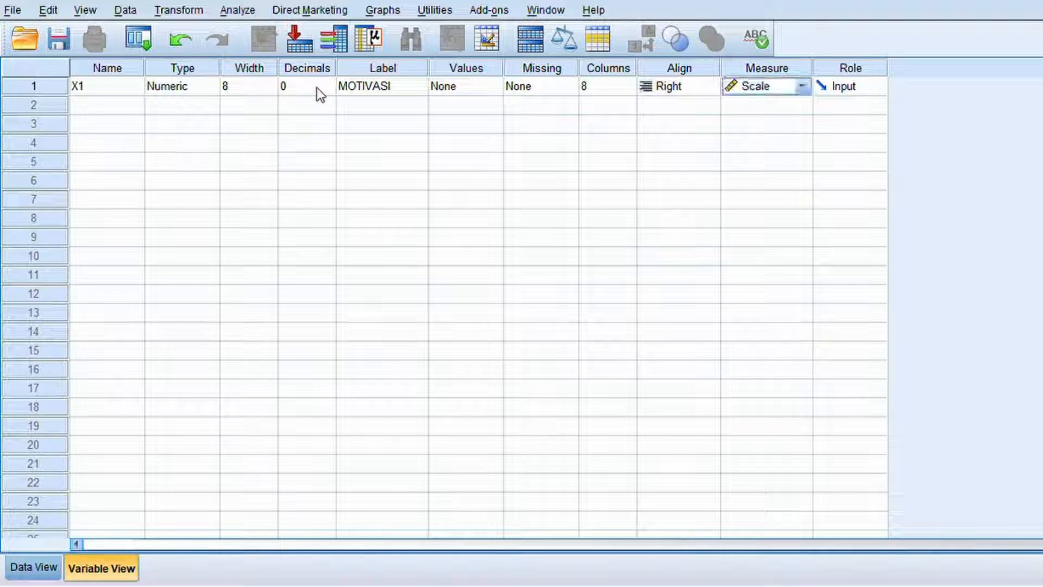
left_click(802, 86)
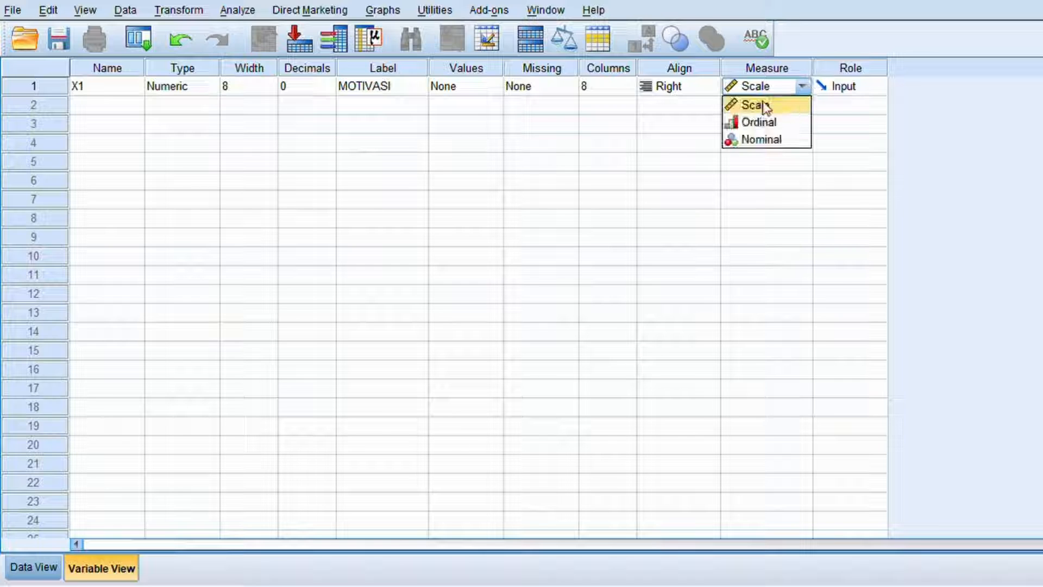
left_click(760, 124)
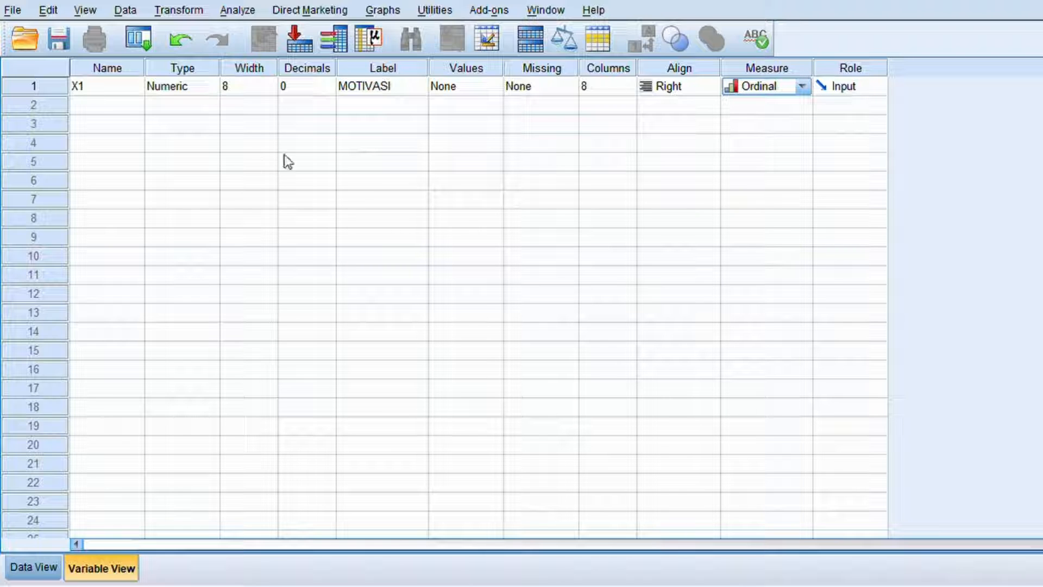
Define a second variable named X2 with 0 decimals below X1.
left_click(113, 104)
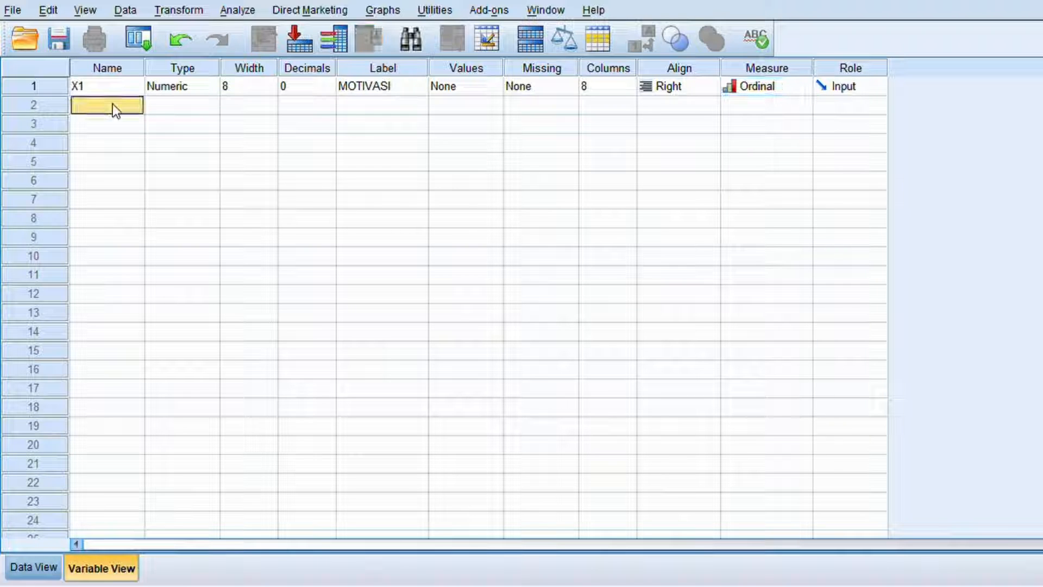
type("X2")
key("Tab")
key("Tab")
key("Tab")
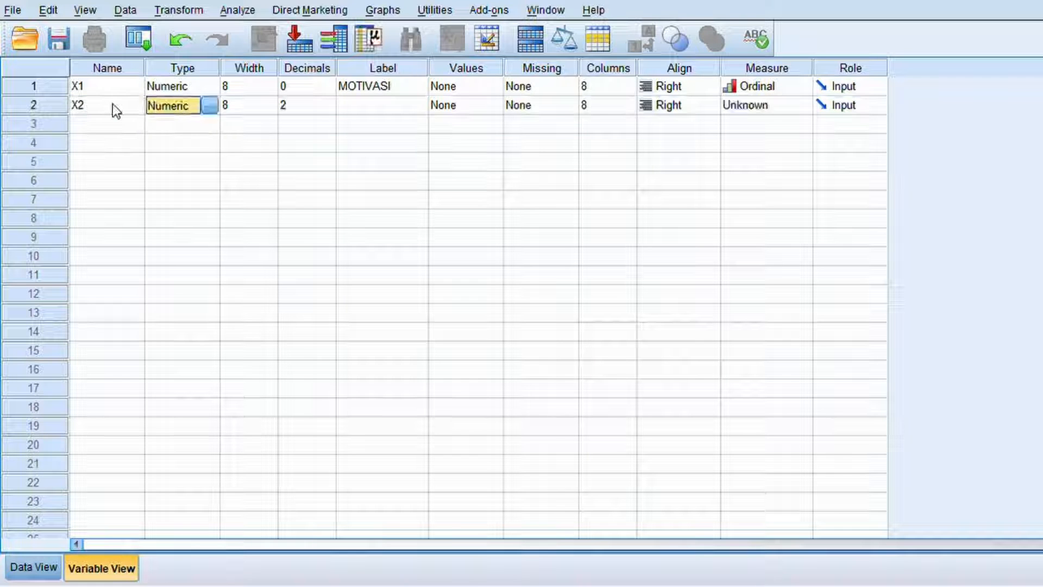
type("0")
key("Tab")
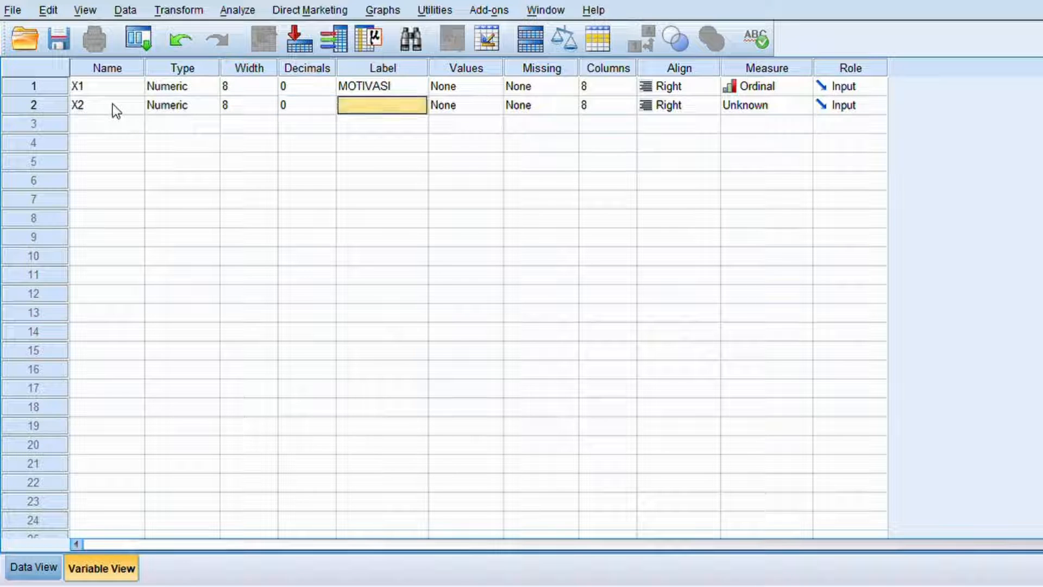
Label variable X2 as KOMITMEN and set its measurement level to Ordinal.
key("Tab")
key("shift+Tab")
type("KOMITMEN")
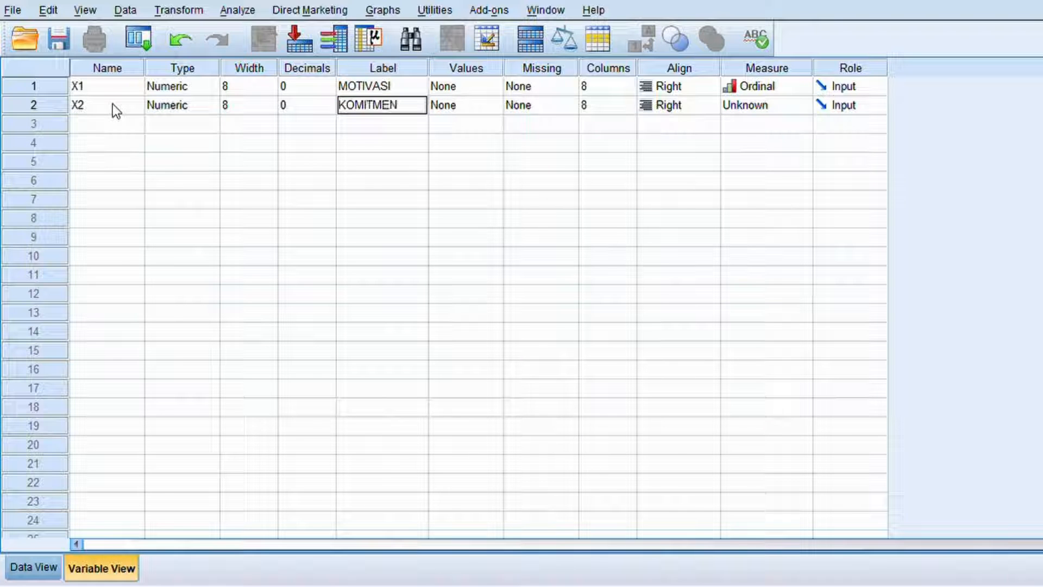
key("Tab")
key("Tab")
key("Tab")
key("Tab")
key("Tab")
key("space")
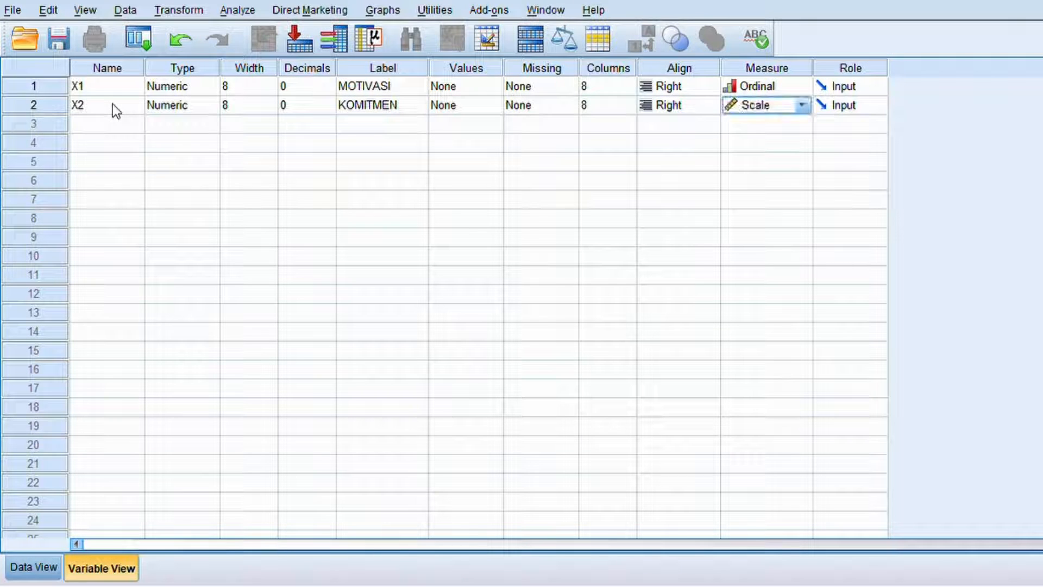
left_click(789, 113)
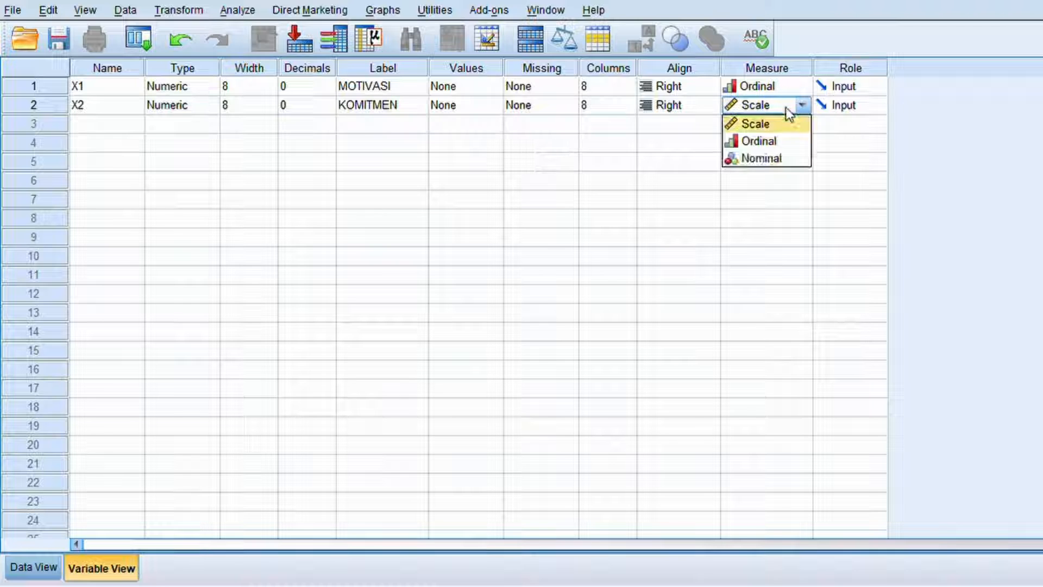
left_click(772, 140)
left_click(773, 140)
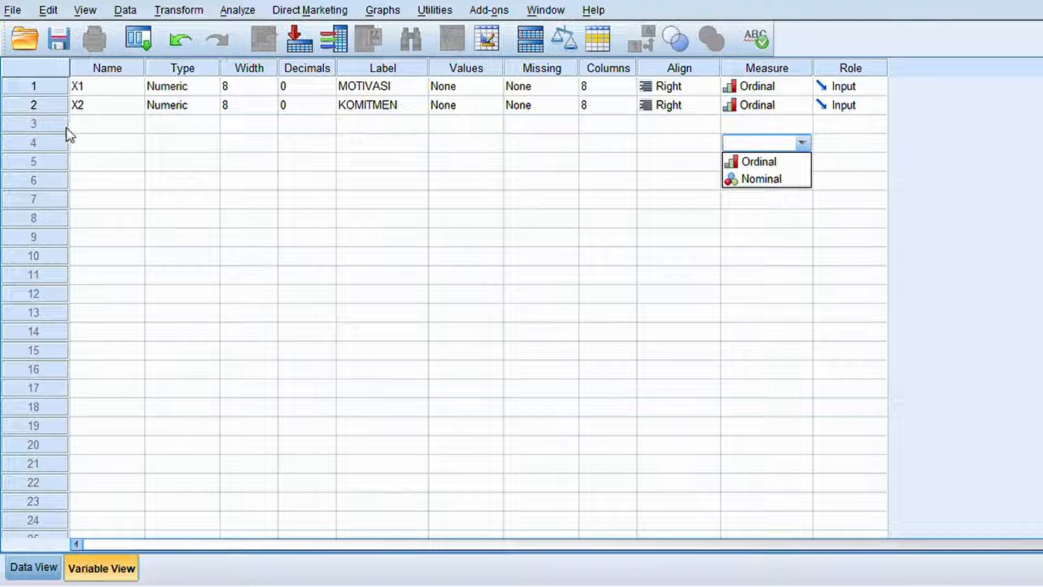
Define a third variable named Y with 0 decimals below X2.
left_click(93, 125)
type("Y")
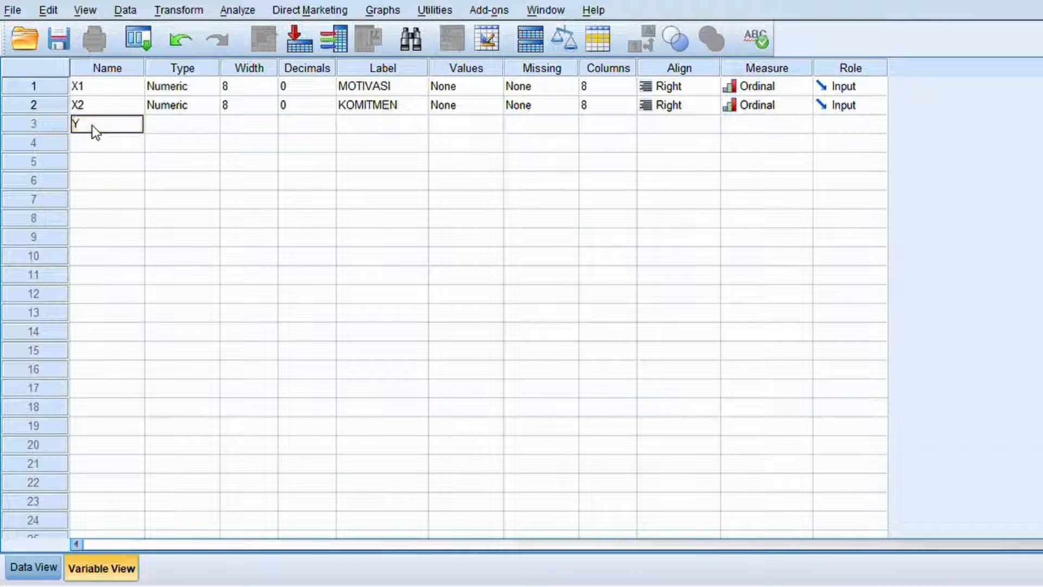
key("Tab")
key("Tab")
key("Tab")
key("Tab")
key("shift+Tab")
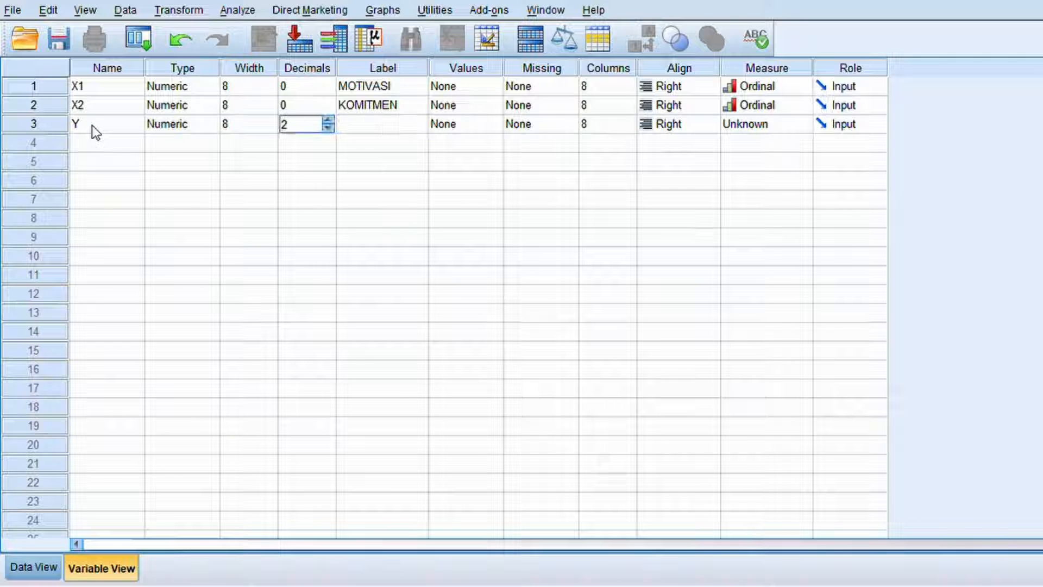
key("BackSpace")
type("0")
key("Tab")
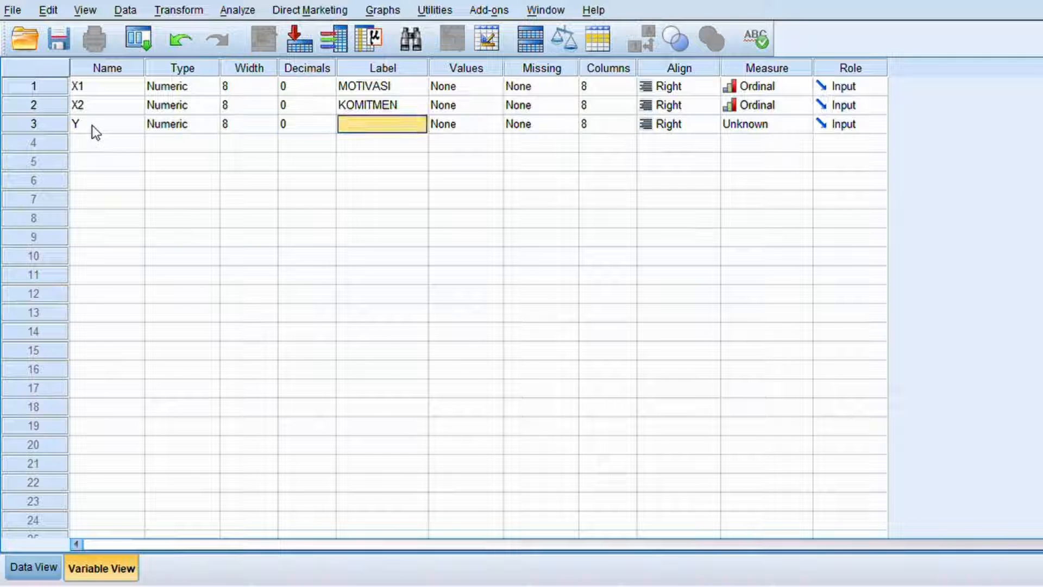
Label variable Y as KINERJA and set its measurement level to Ordinal.
type("KINER")
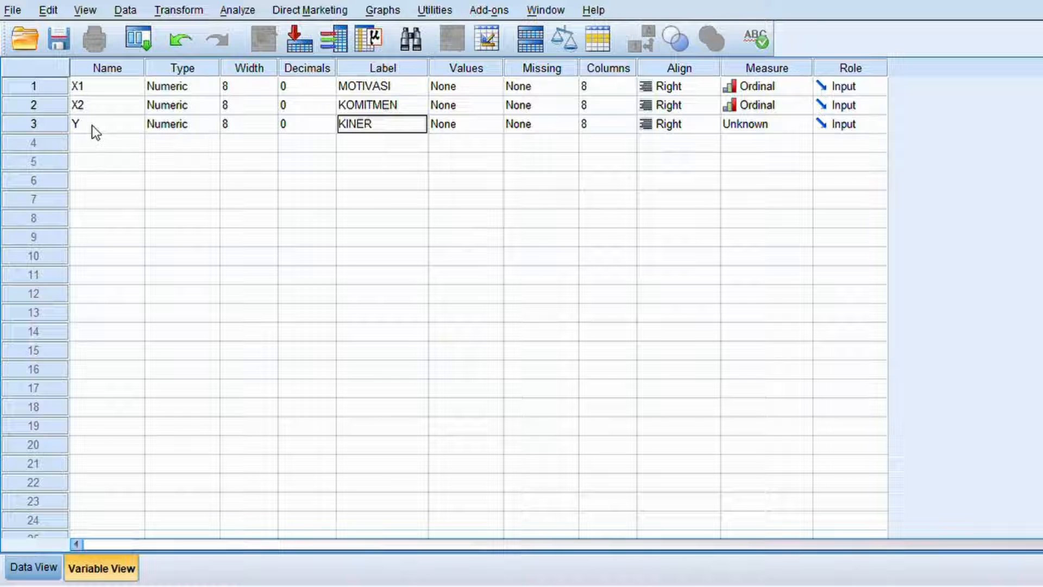
type("JA")
key("Tab")
key("Tab")
key("Tab")
key("Tab")
key("Tab")
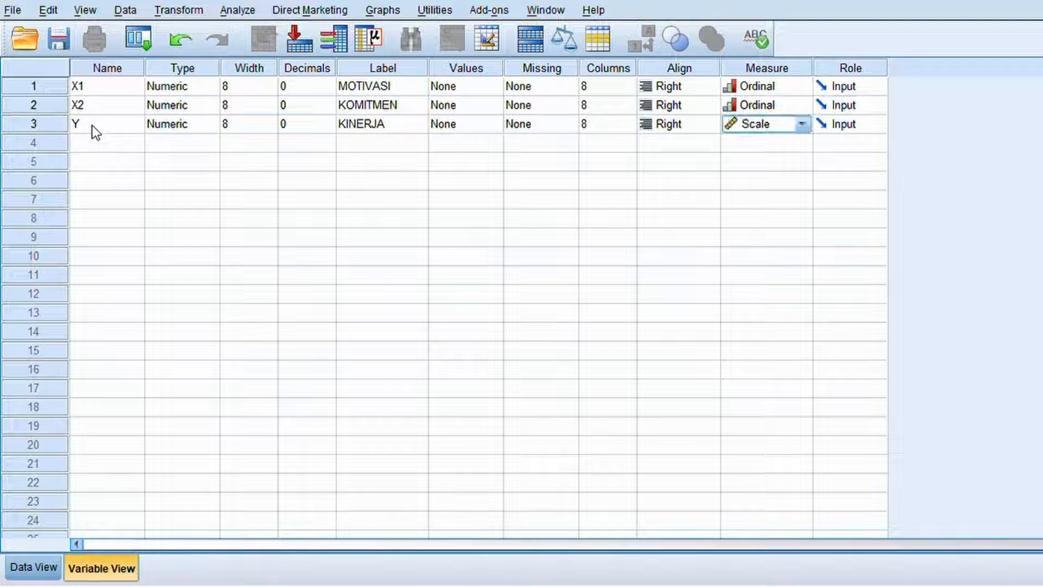
left_click(786, 126)
left_click(767, 158)
left_click(767, 159)
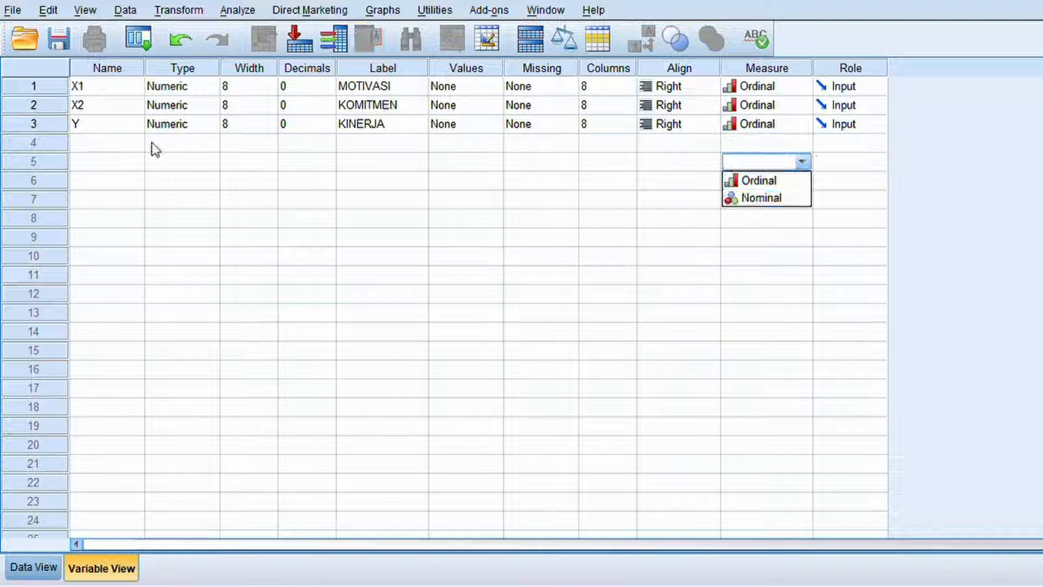
Define a fourth variable named Z with 0 decimals below Y.
left_click(119, 145)
key("BackSpace")
type("Z")
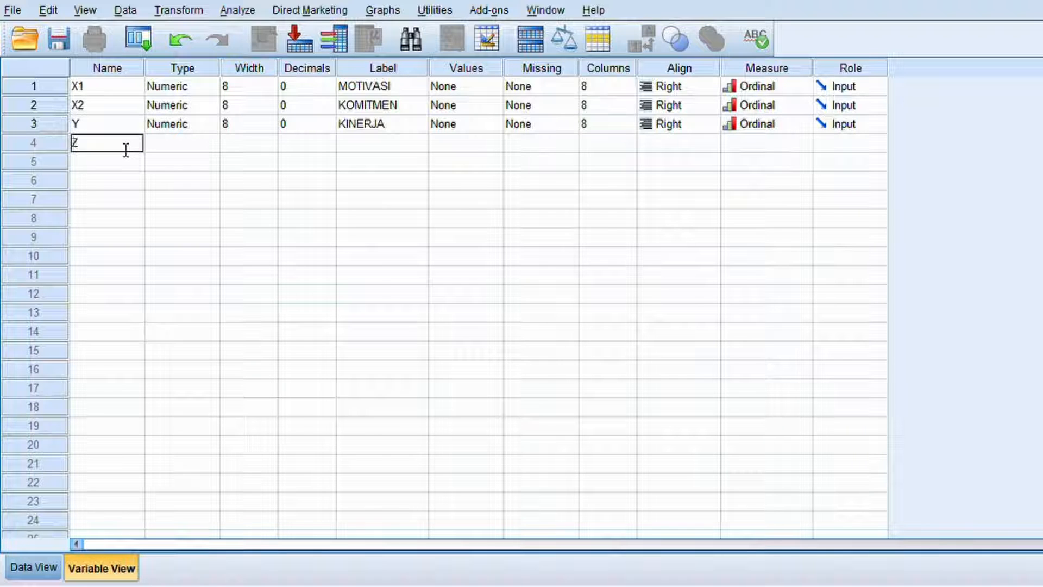
key("Tab")
key("Tab")
key("Tab")
type("00")
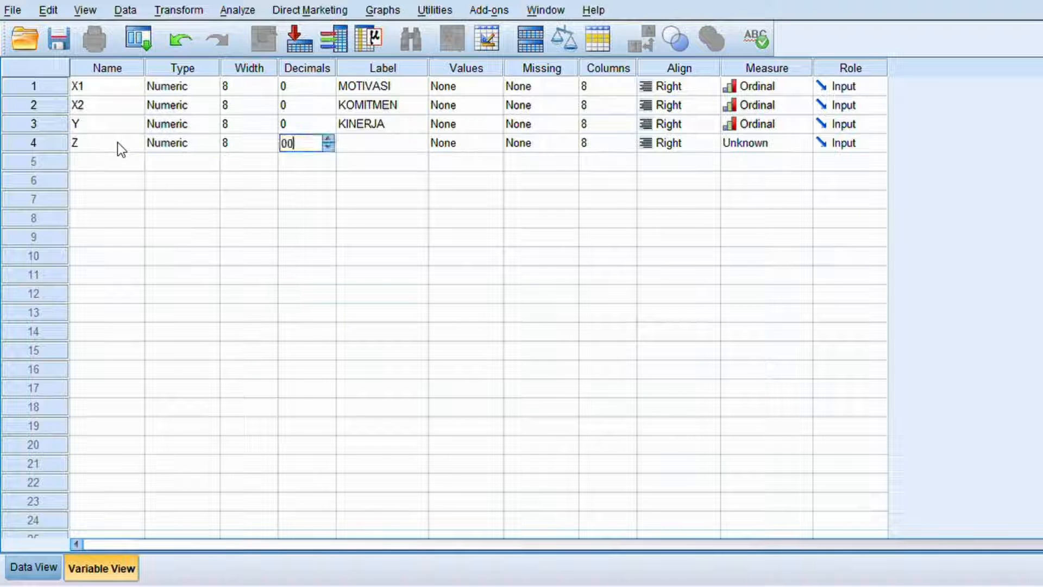
key("Tab")
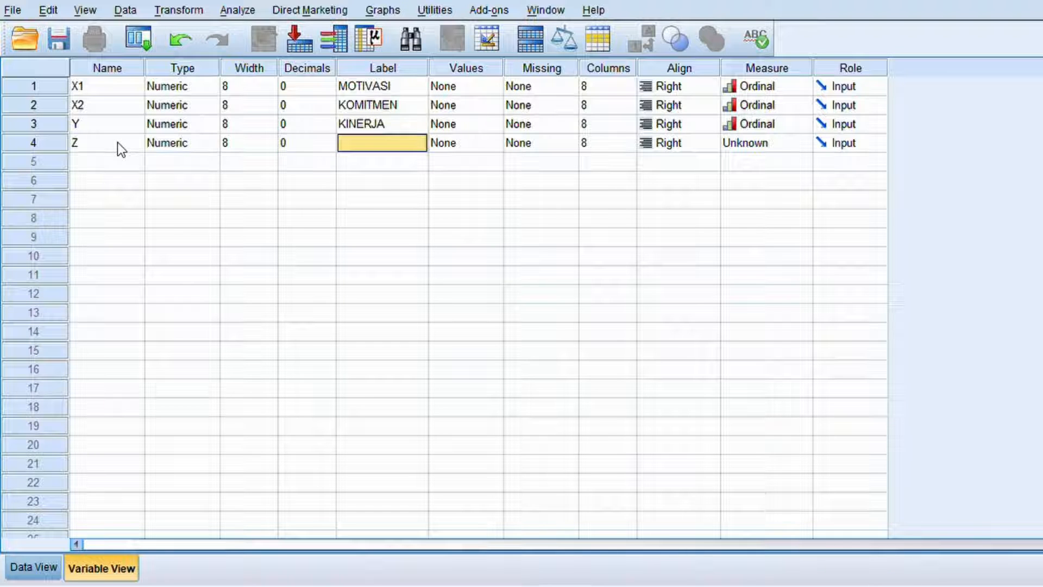
Label variable Z as OCB and set its measurement level to Ordinal.
type("OCB")
key("Tab")
key("Tab")
key("Tab")
key("Tab")
key("Tab")
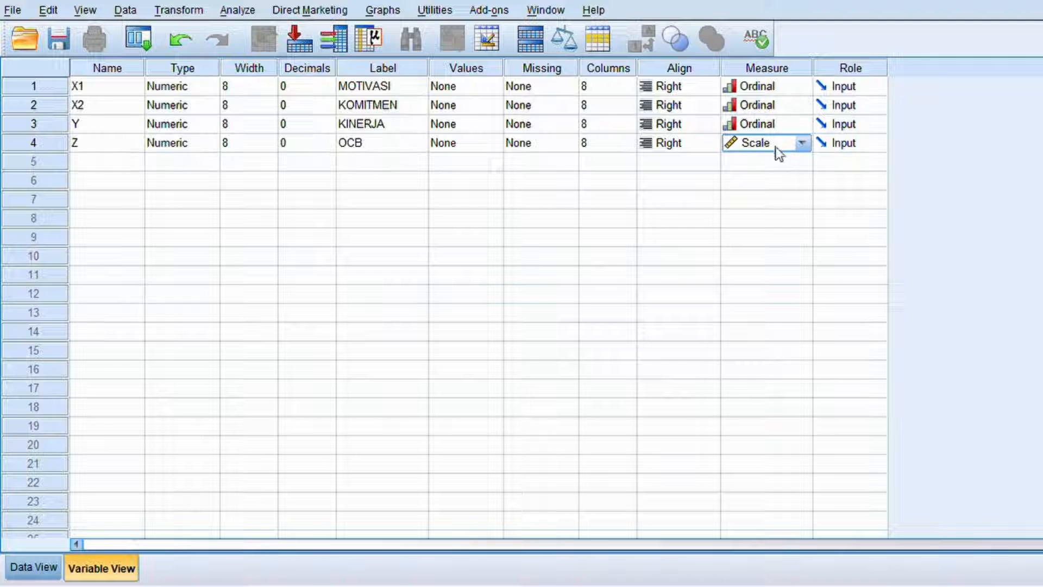
left_click(787, 143)
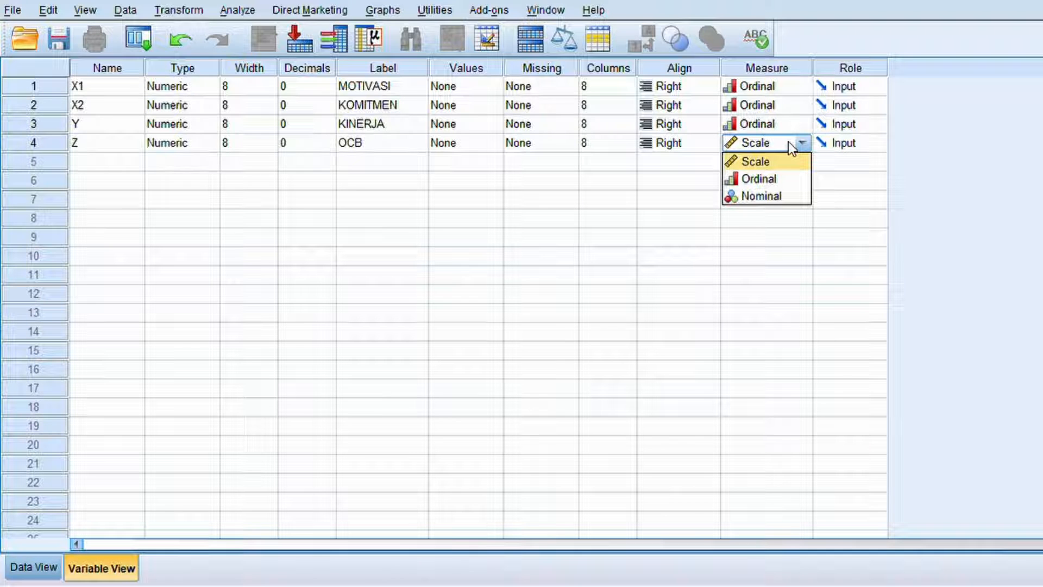
left_click(762, 177)
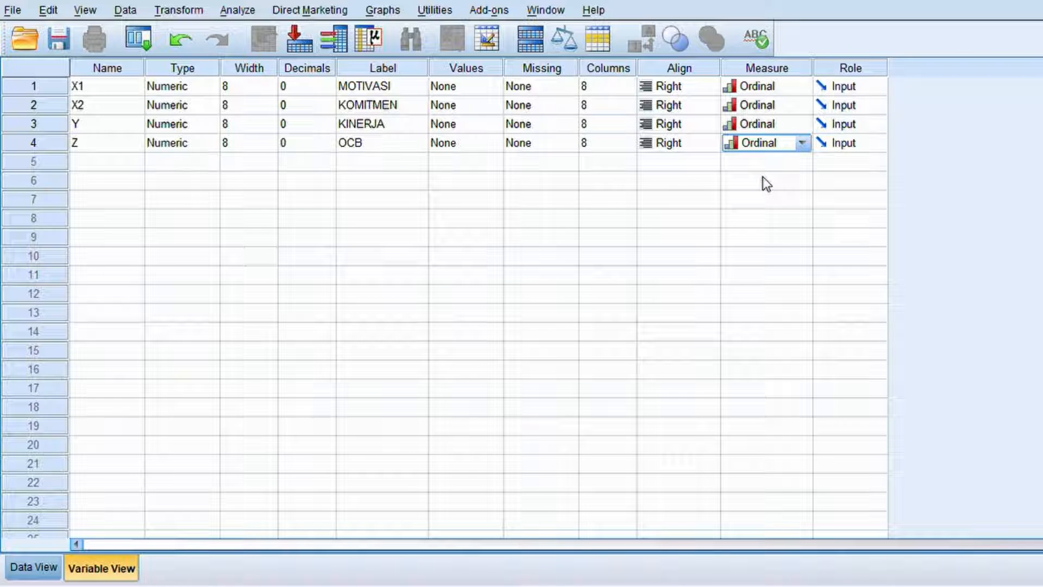
Paste the copied Excel data into columns X1 to Z in Data View from row 1, clearing the stray R beside it.
left_click(34, 568)
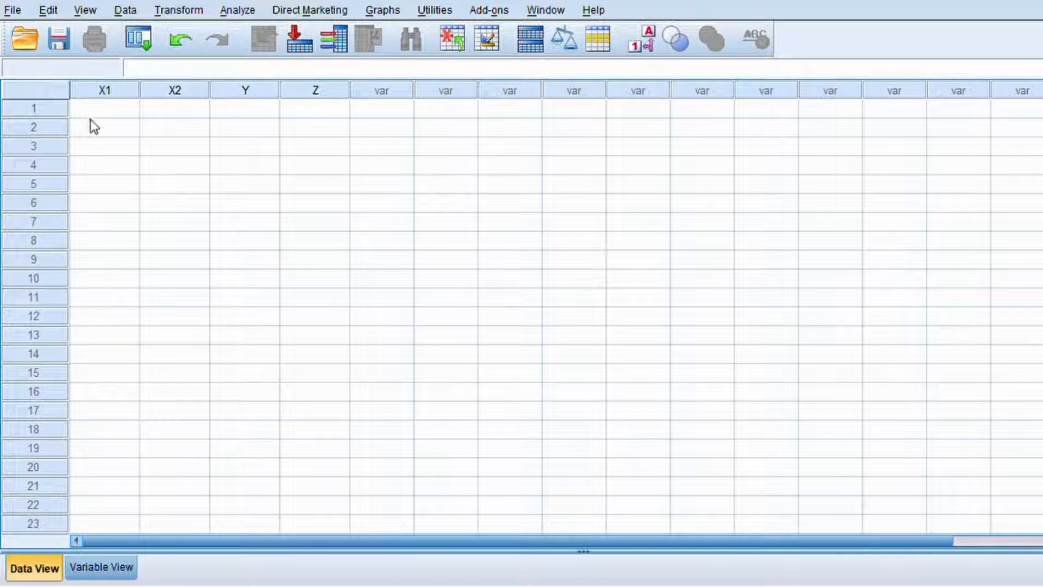
left_click(119, 108)
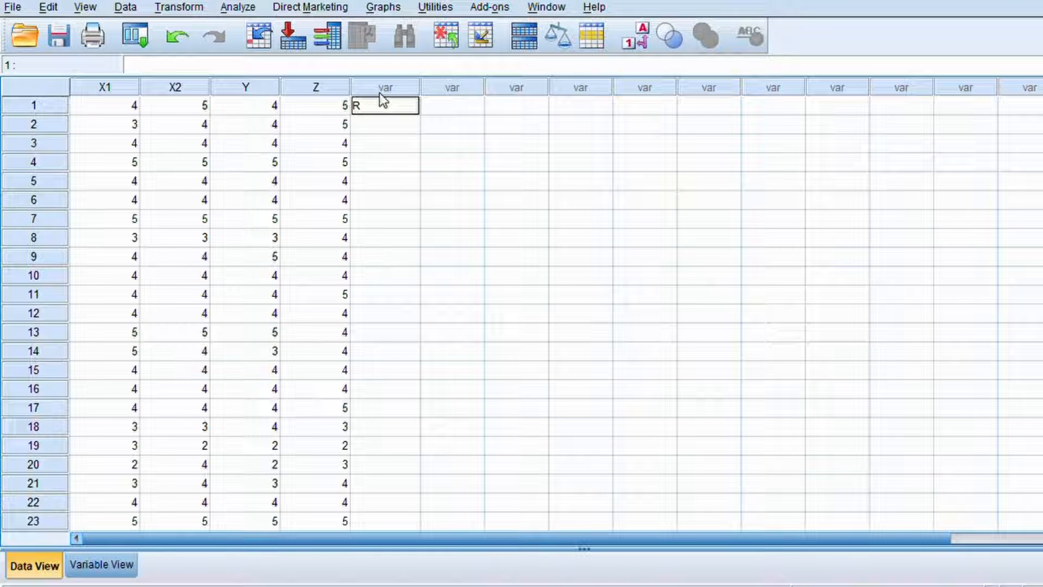
key("BackSpace")
Start a Linear Regression analysis on the pasted data.
left_click(238, 9)
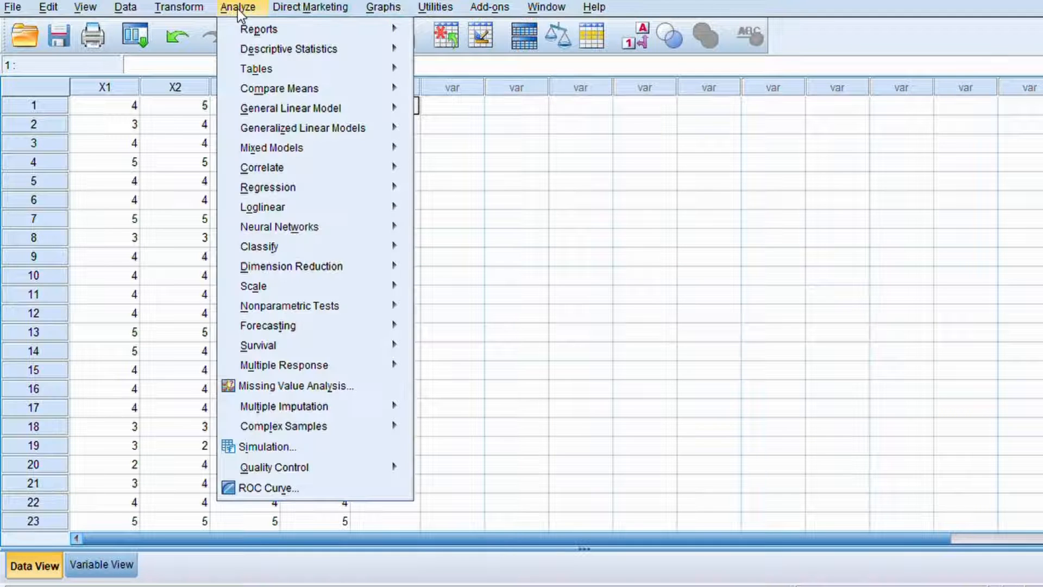
mouse_move(356, 191)
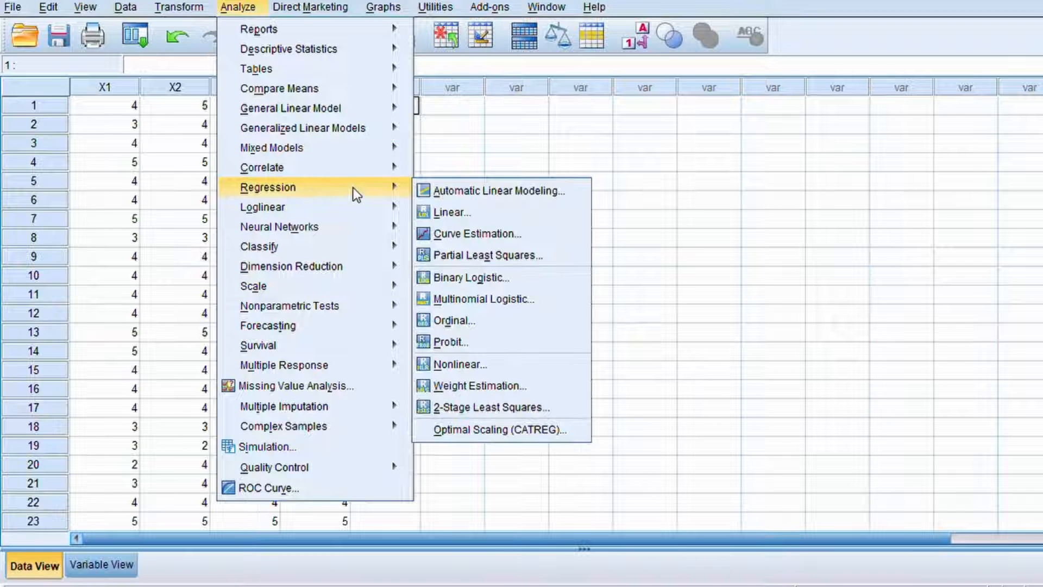
left_click(476, 213)
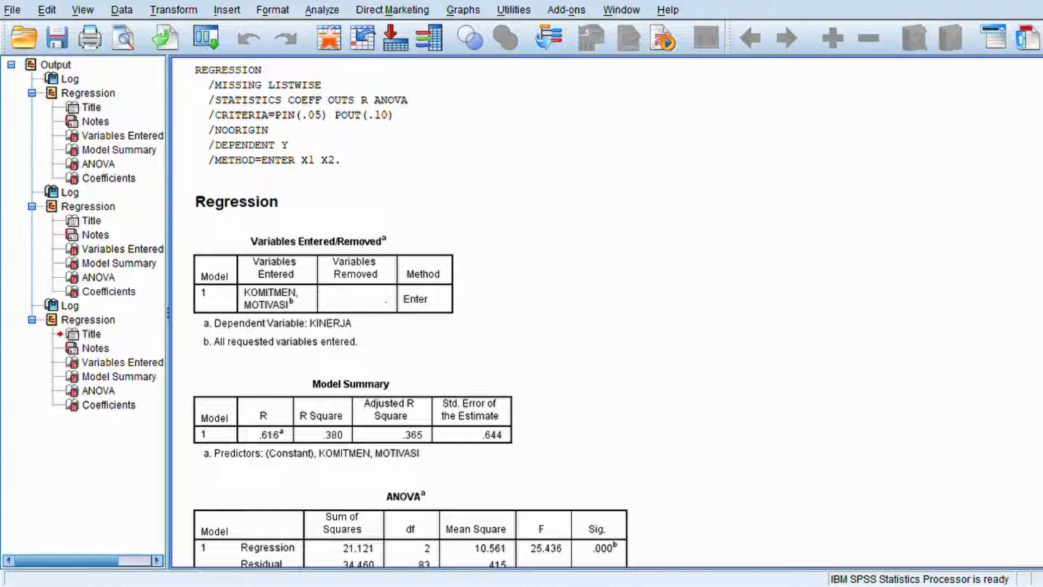
Examine the Model Summary, ANOVA and Coefficients tables of the regressions with KINERJA and OCB as dependent variables.
scroll(254, 164, "down", 3)
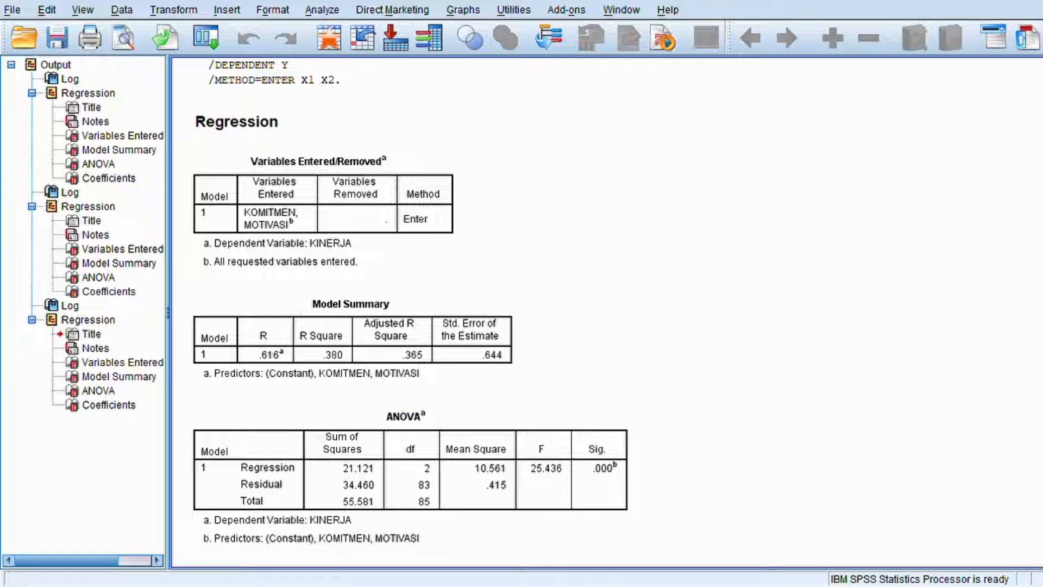
scroll(470, 255, "down", 8)
scroll(470, 256, "up", 3)
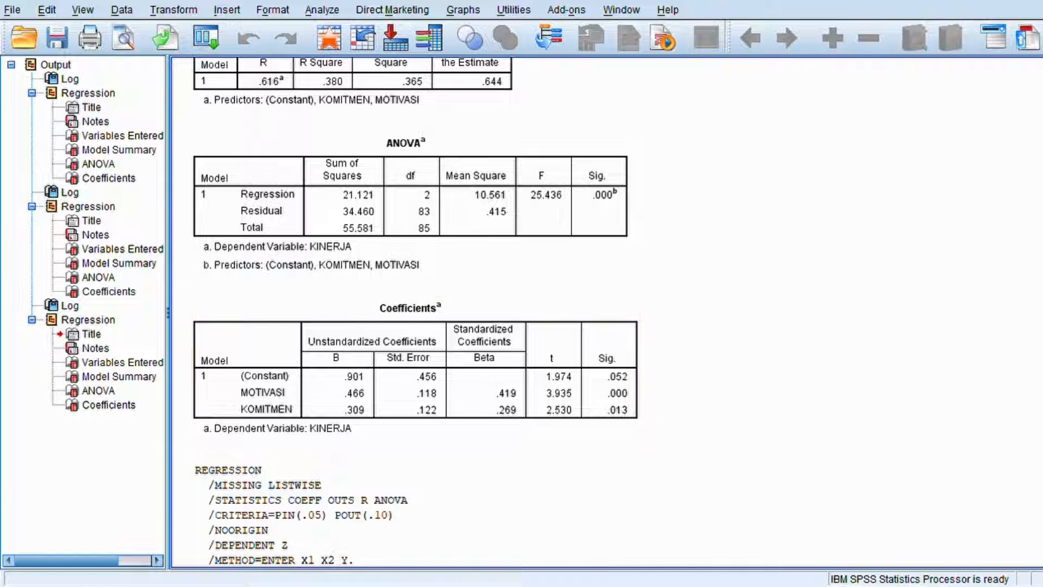
scroll(416, 313, "down", 10)
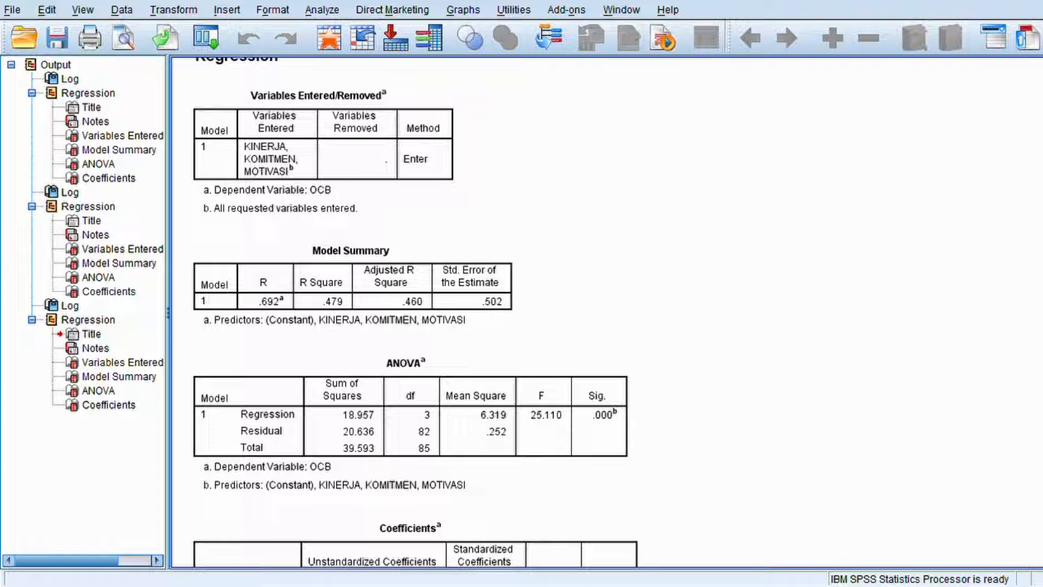
scroll(416, 312, "down", 8)
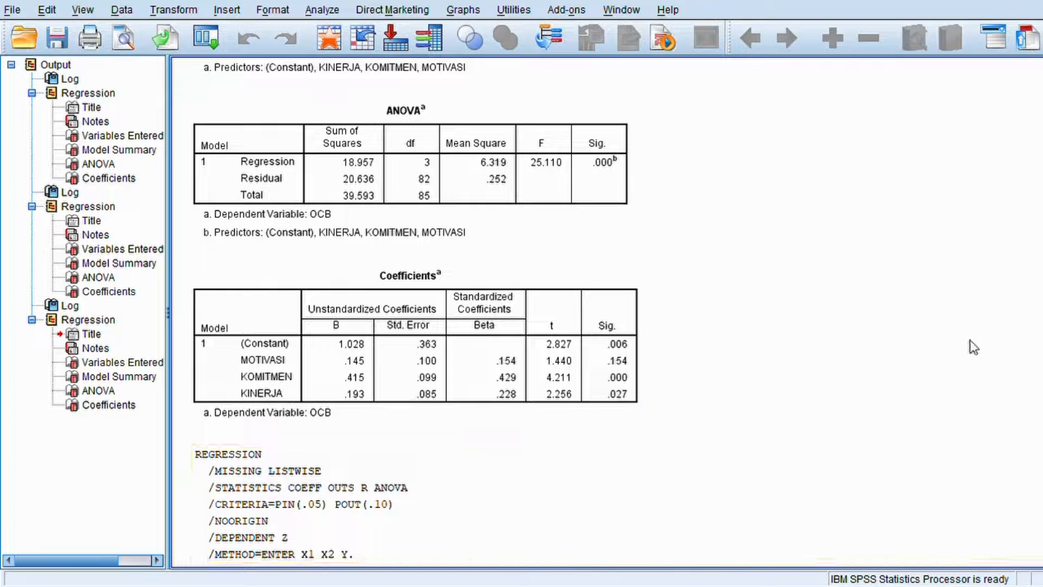
scroll(606, 312, "up", 20)
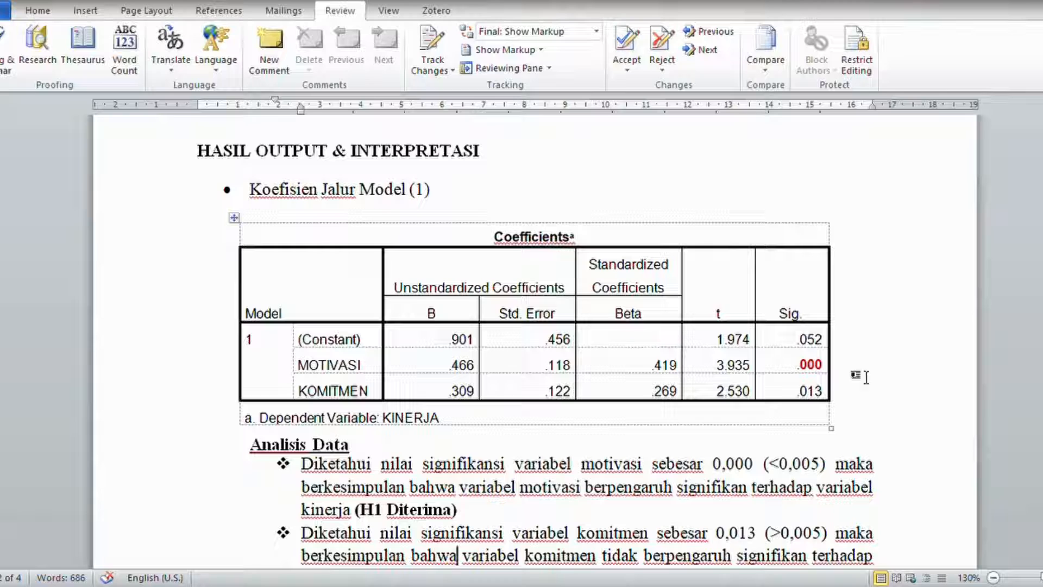
Switch to the Word report and review the Model 1 significance values of MOTIVASI and KOMITMEN with their H1 and H2 conclusions.
left_click(311, 369)
left_click_drag(310, 369, 348, 391)
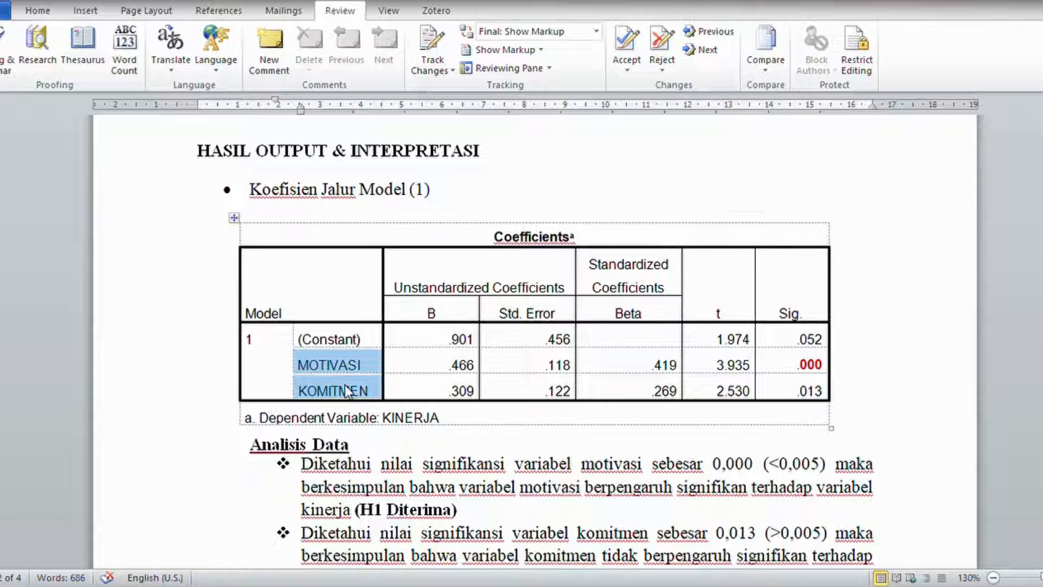
left_click_drag(784, 365, 836, 382)
left_click(811, 365)
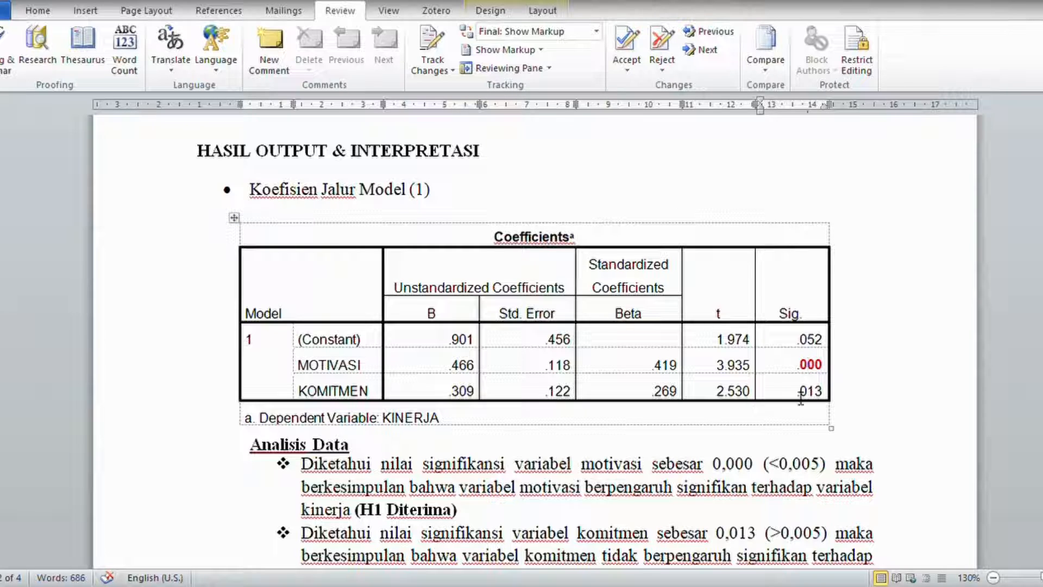
left_click(557, 533)
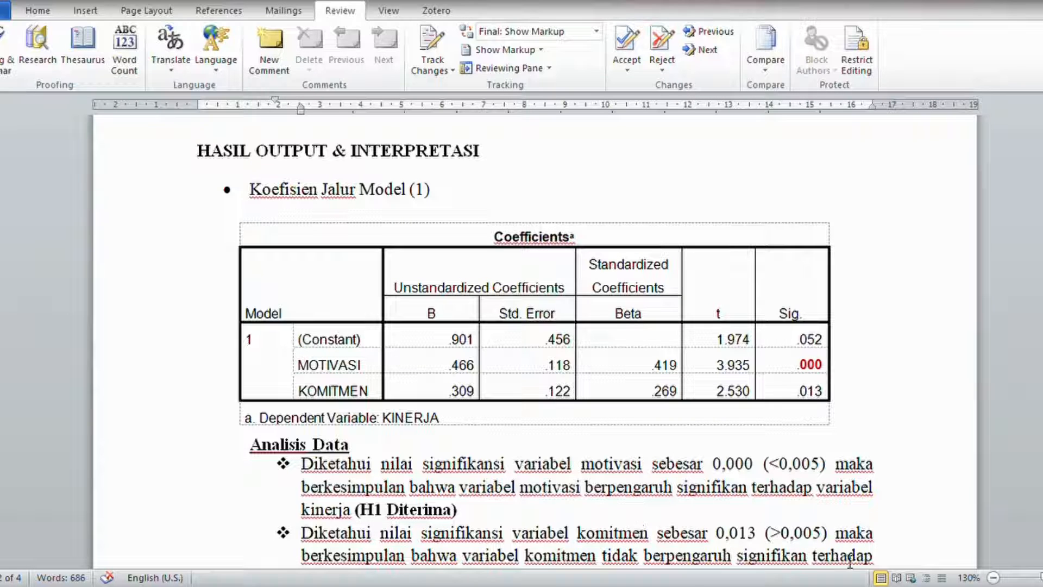
left_click(648, 557)
key("Down")
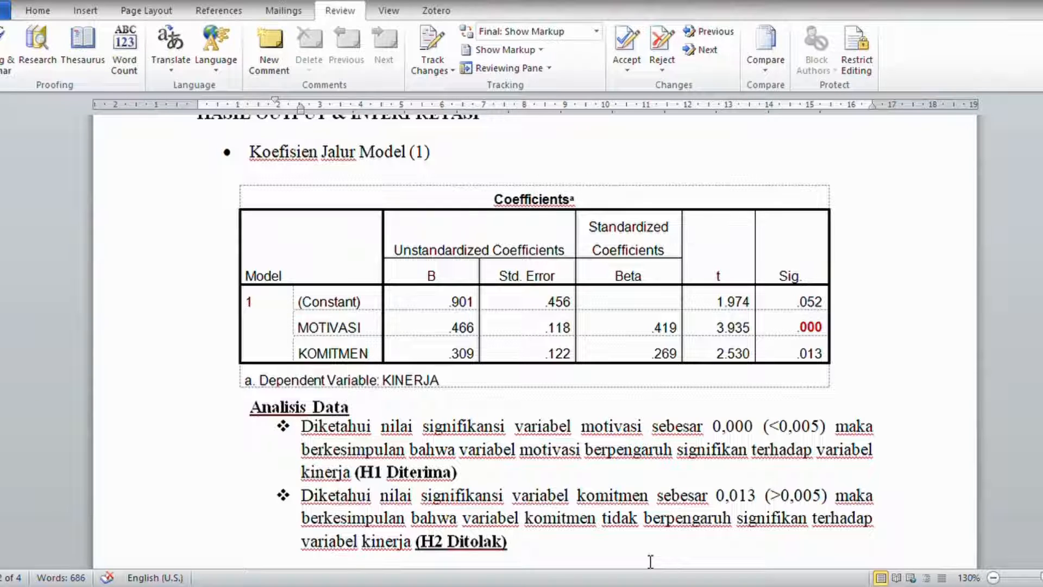
Review the R Square value in the Model 1 Model Summary table and its interpretation with the e1 formula.
key("Return")
key("ctrl+v")
key("Down")
key("Down")
key("Down")
key("Down")
key("Down")
key("Down")
key("Down")
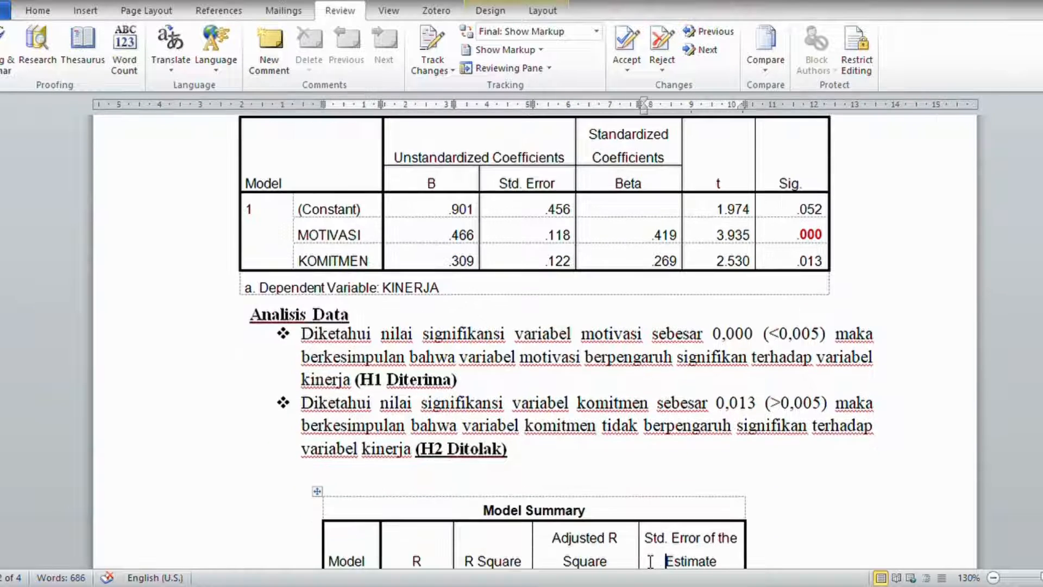
key("Down")
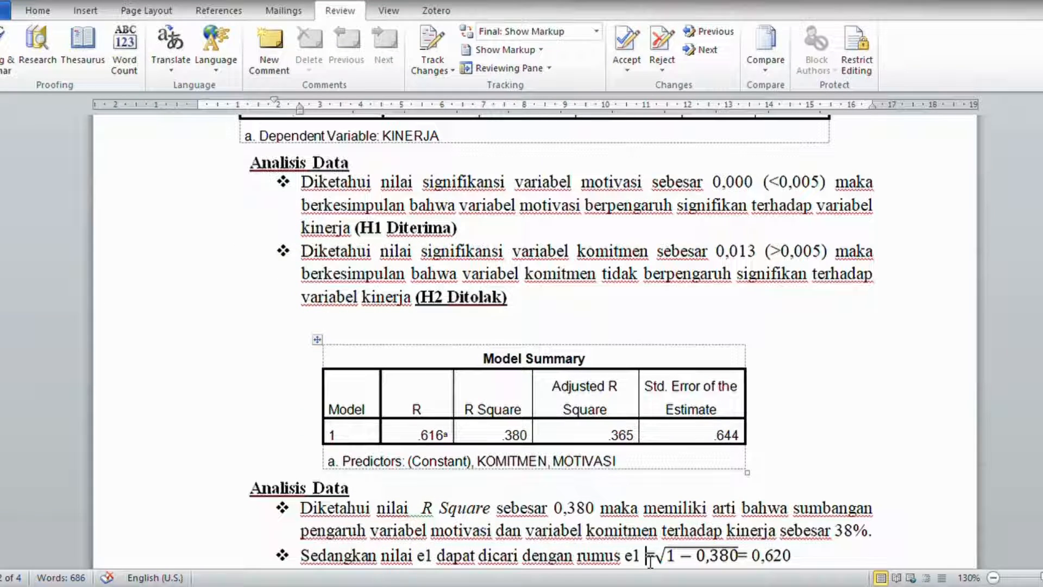
key("Down")
key("Down")
key("Down")
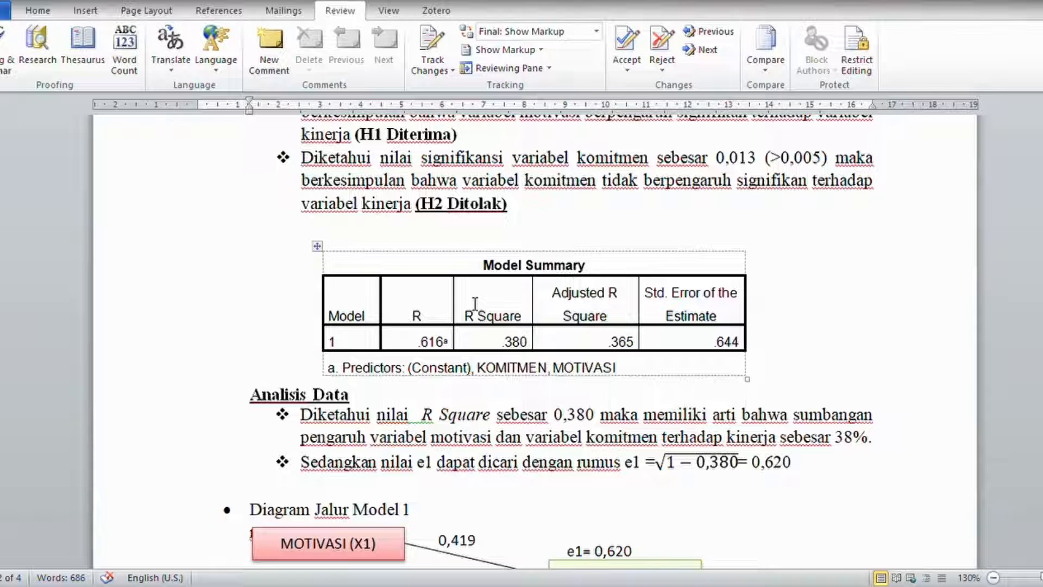
left_click(502, 342)
double_click(513, 348)
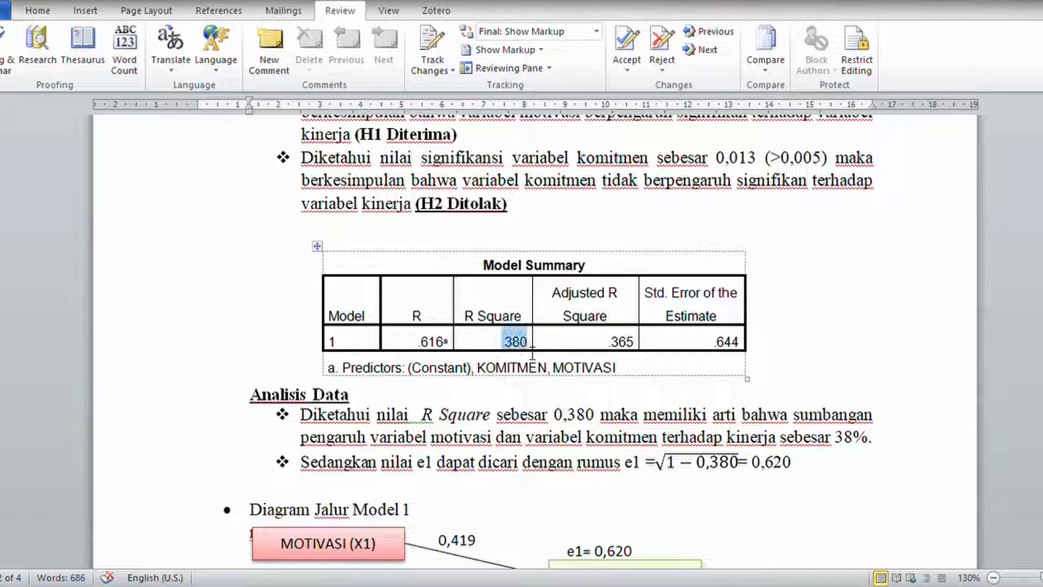